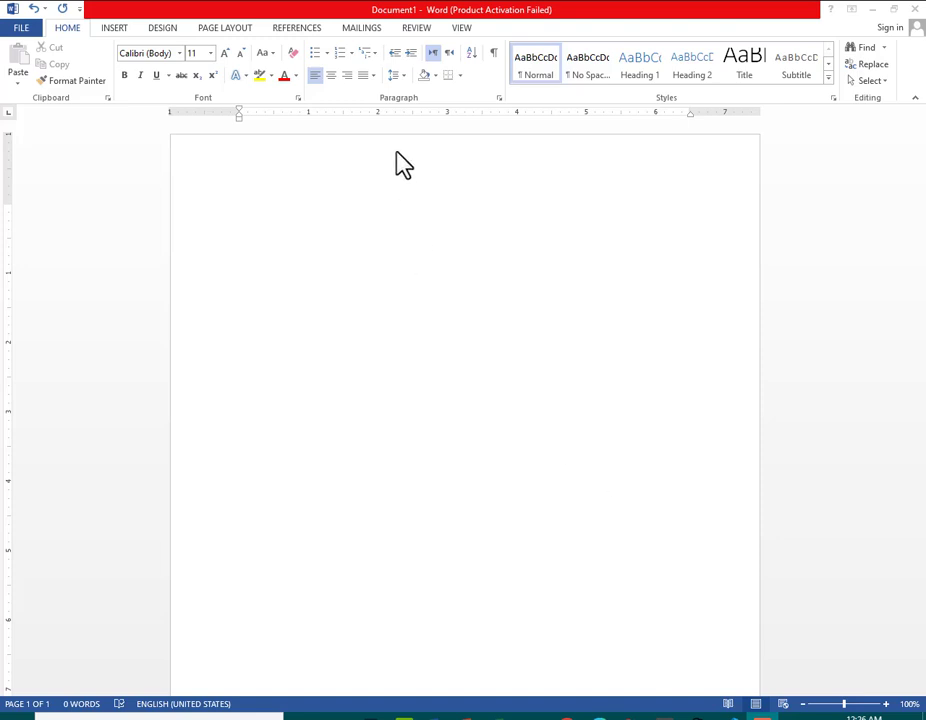
# Apply the 1., 1.1., 1.1.1. multilevel list format to the empty first line of the document
pyautogui.click(374, 54)
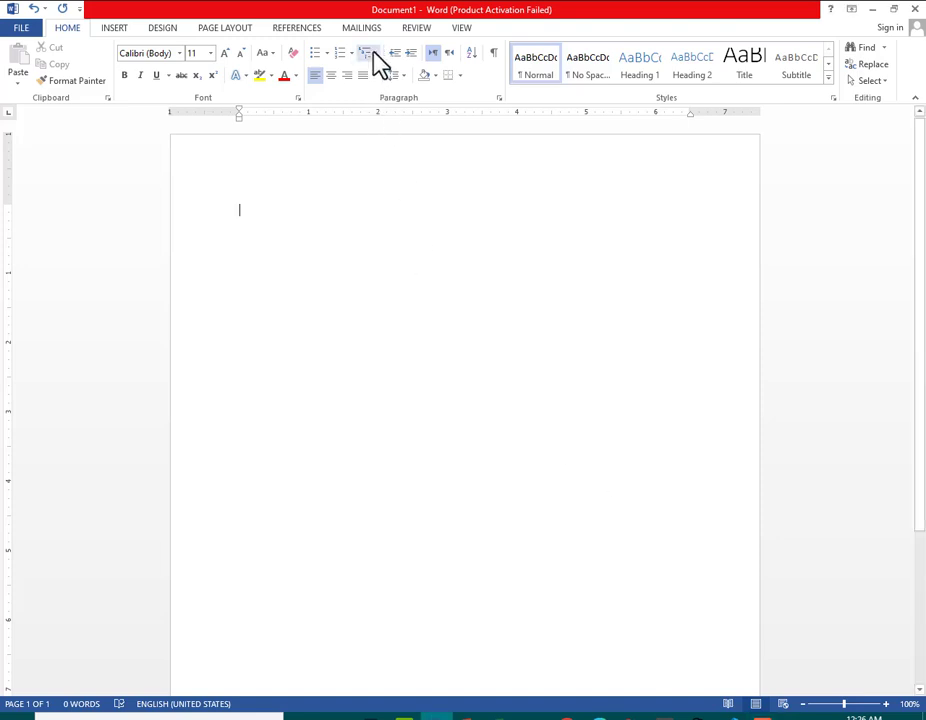
pyautogui.click(374, 53)
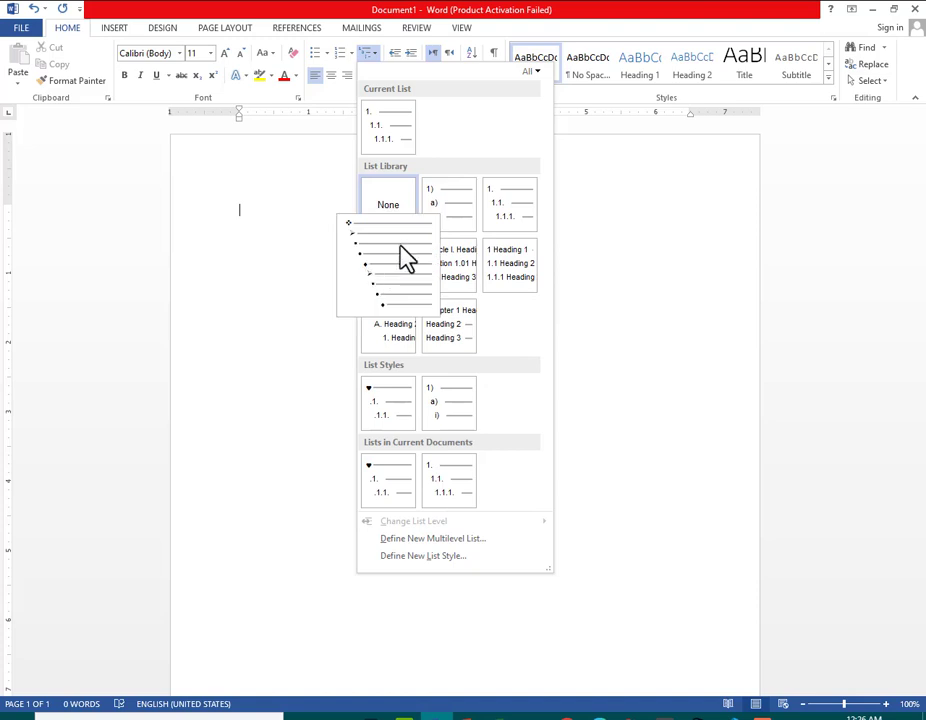
pyautogui.click(503, 215)
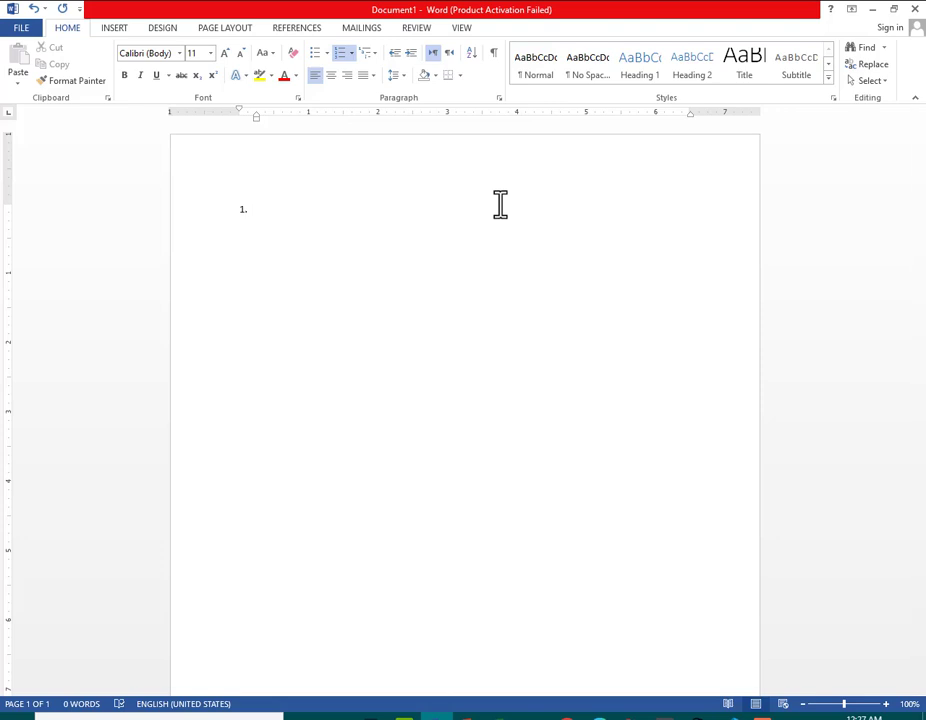
# Enter the list items "EHA Softawre", "Jgjggj" and "Gjgjg", and start an empty fourth item
pyautogui.write('EHA Softawre')
pyautogui.press('Return')
pyautogui.write('jgjg')
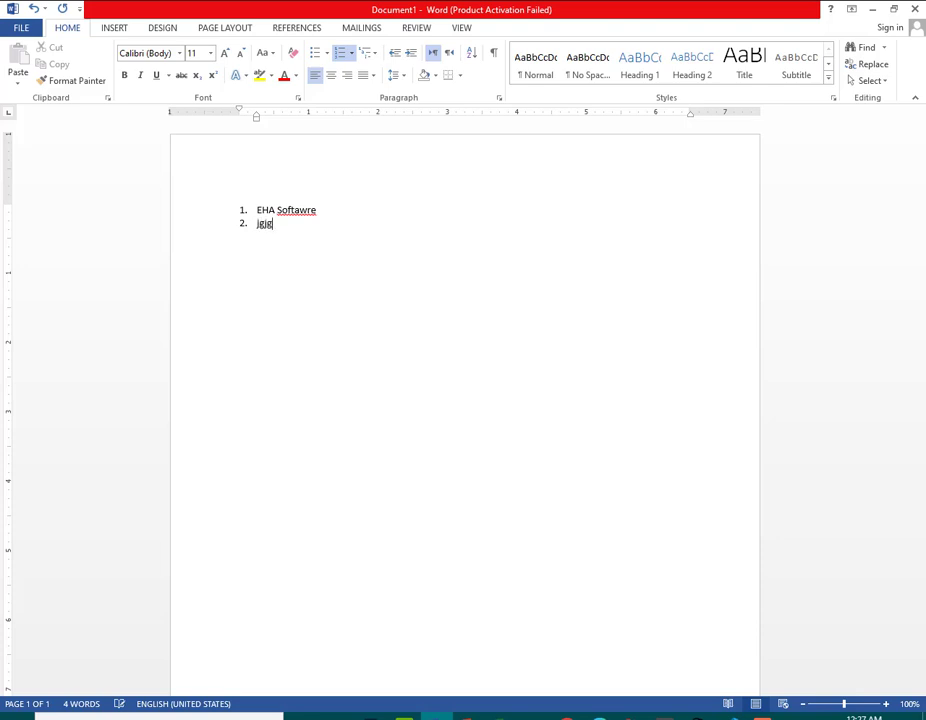
pyautogui.write('gj')
pyautogui.press('Return')
pyautogui.write('gjgj')
pyautogui.write('gj')
pyautogui.press('Return')
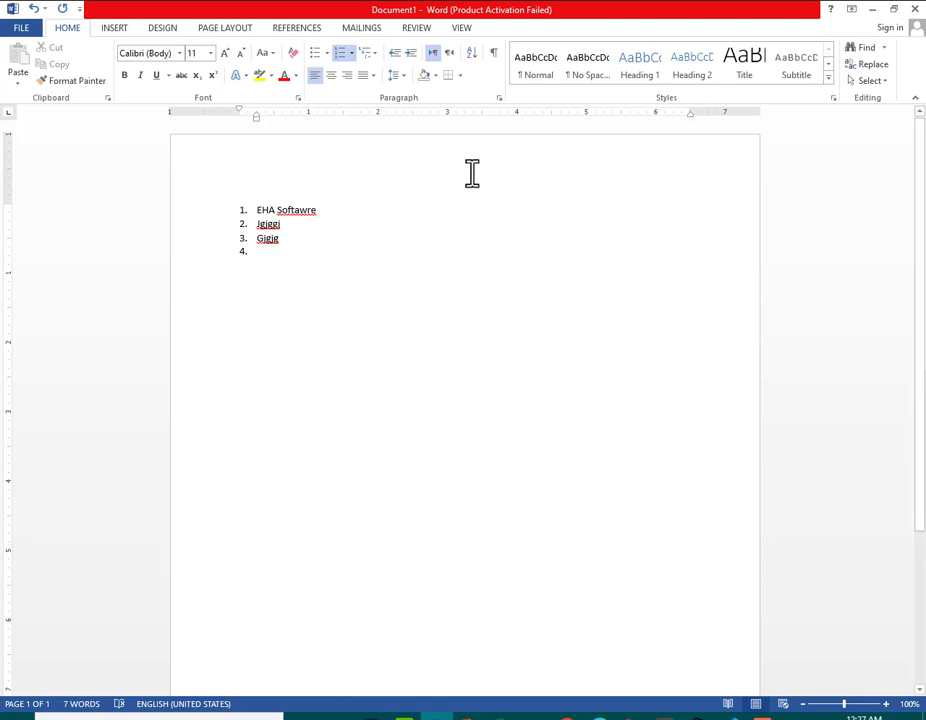
# Start defining a new multilevel list for these items and set the level 1 number format to "12"
pyautogui.click(378, 58)
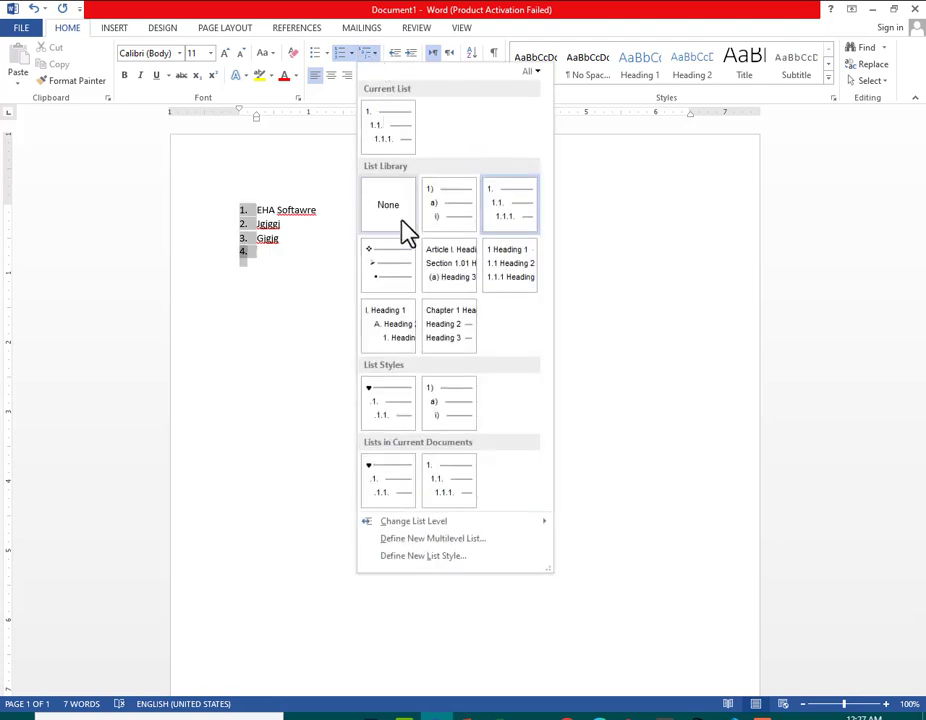
pyautogui.click(460, 540)
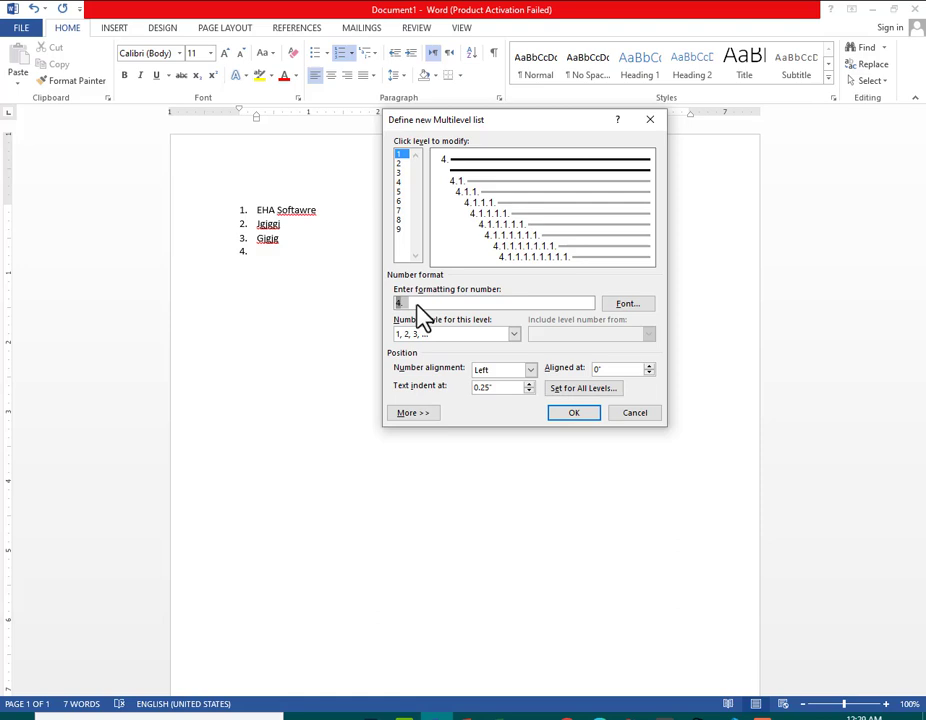
pyautogui.press('BackSpace')
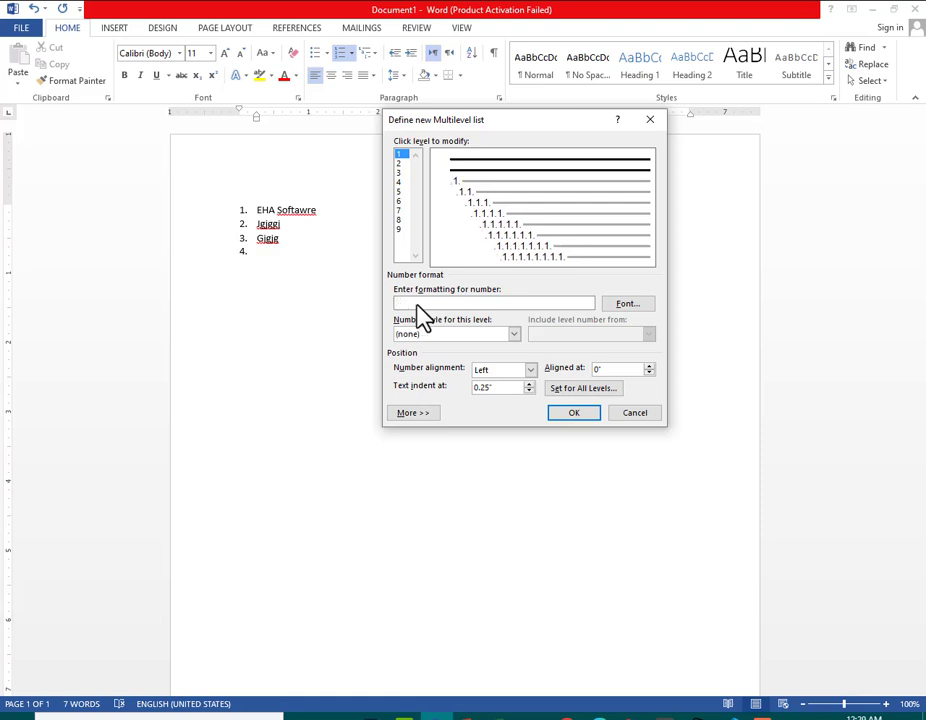
pyautogui.write('12')
# Set the Latin text font of the level 1 number to Arial Black
pyautogui.click(628, 307)
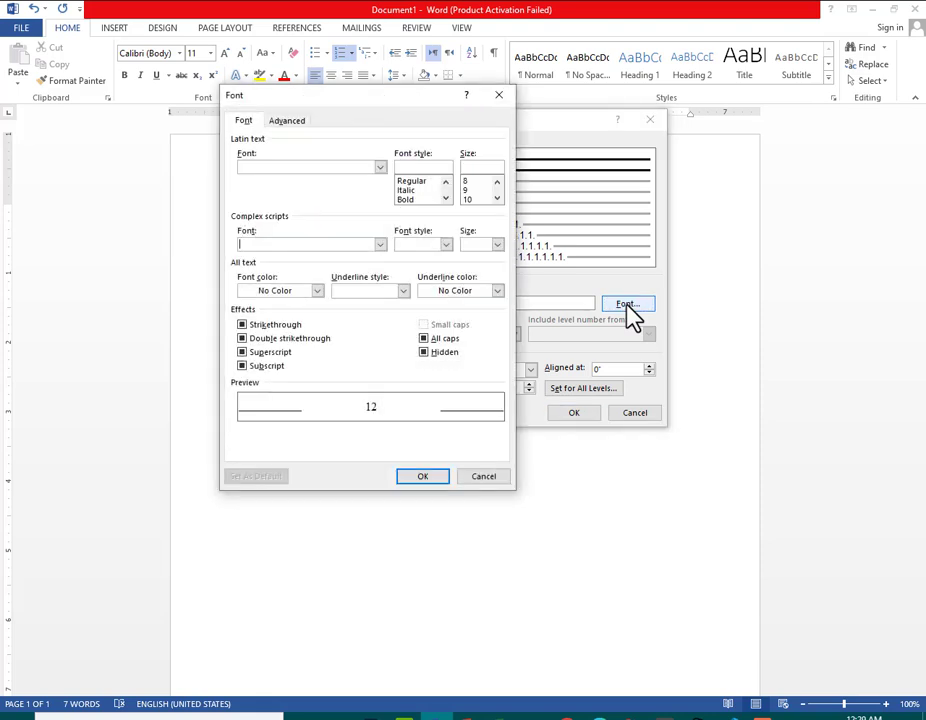
pyautogui.click(379, 168)
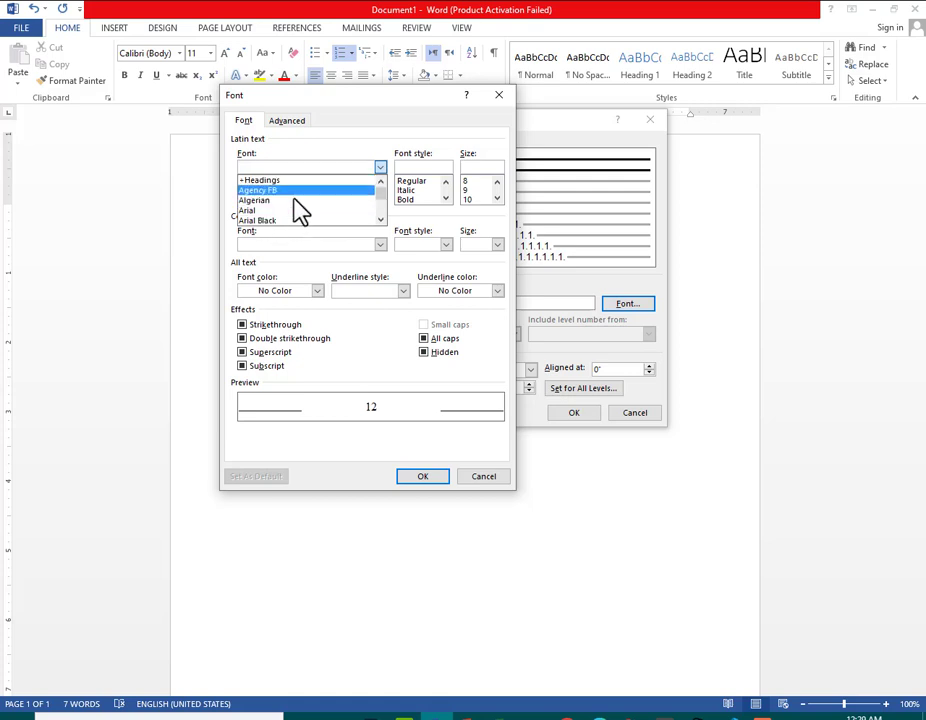
pyautogui.click(380, 171)
pyautogui.click(380, 171)
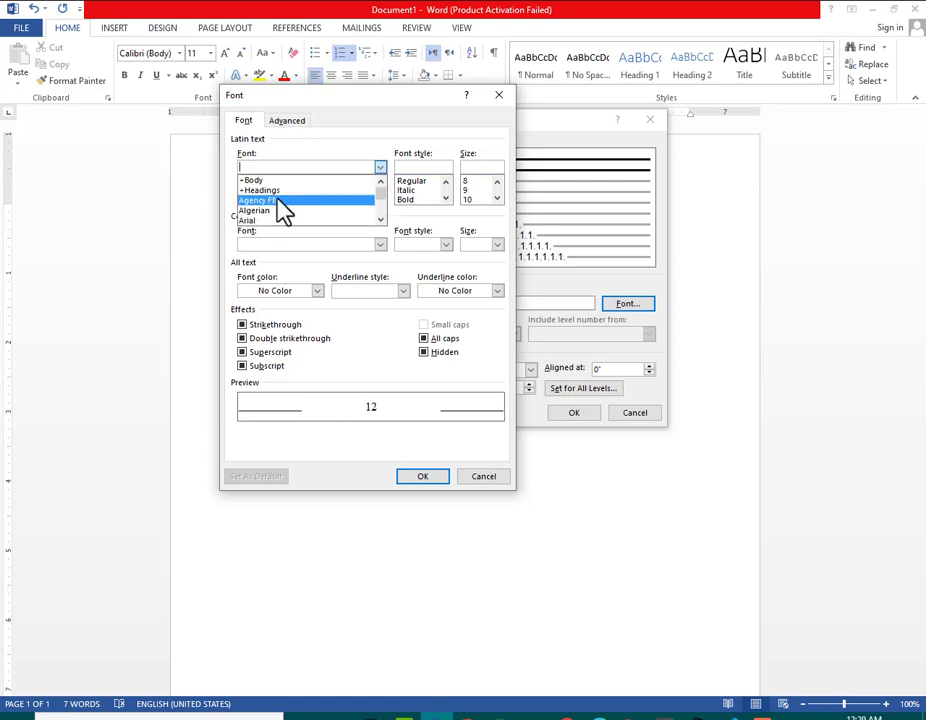
pyautogui.scroll(-3, 275, 217)
pyautogui.scroll(2, 272, 207)
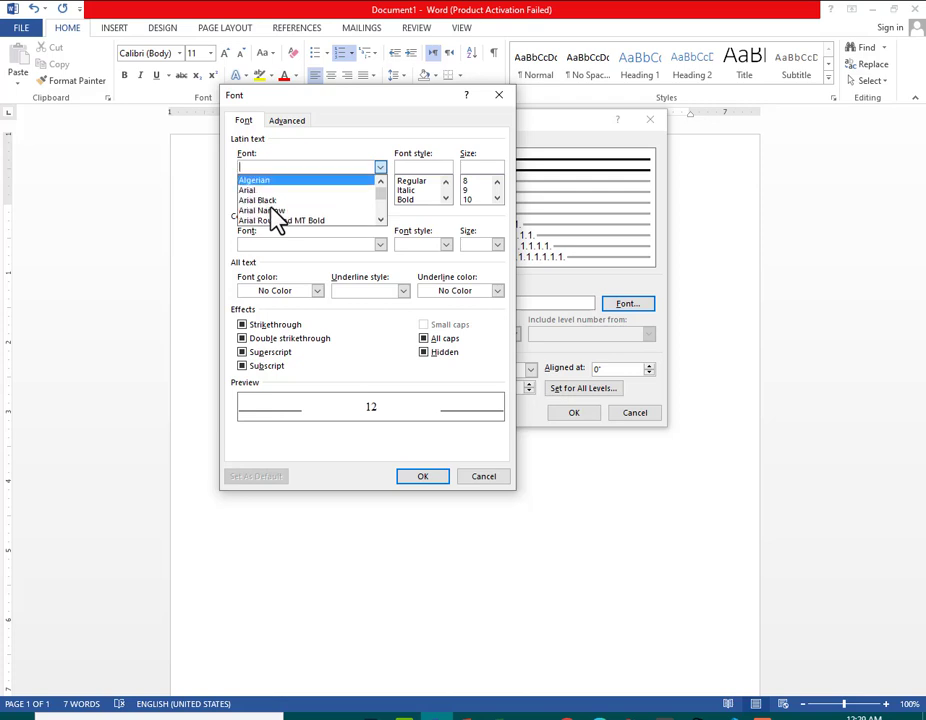
pyautogui.click(274, 203)
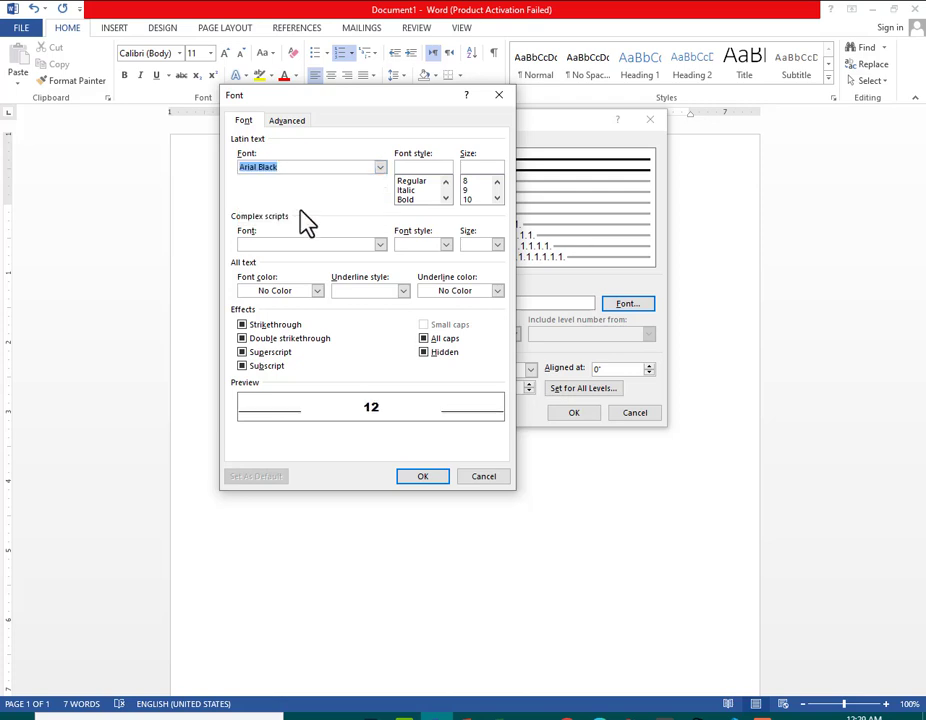
# Give the level 1 number the Bold font style and a size of 16
pyautogui.click(446, 198)
pyautogui.click(419, 189)
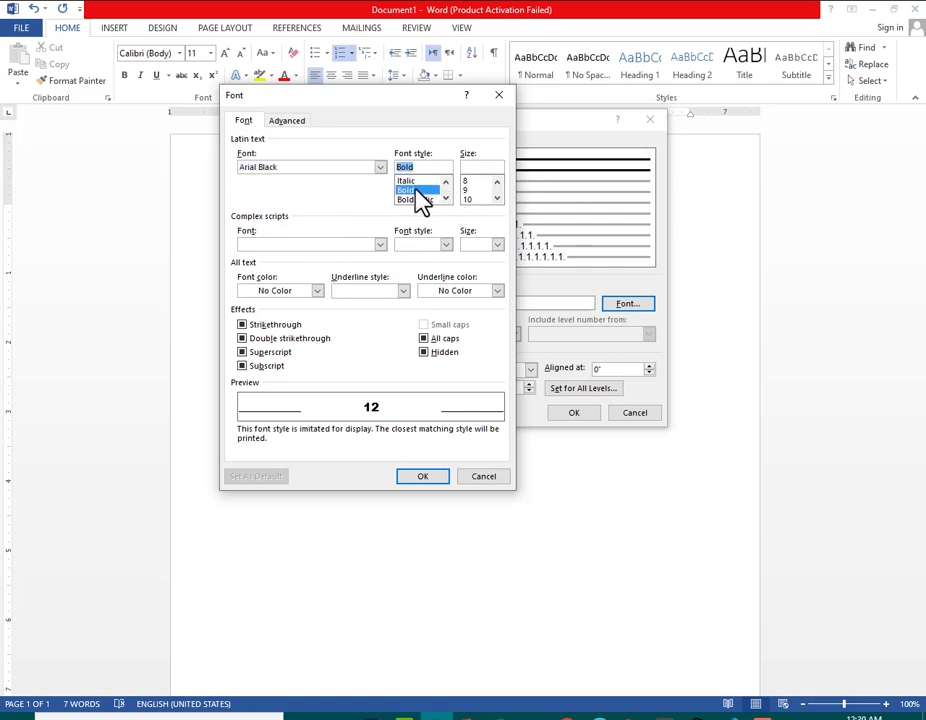
pyautogui.click(497, 198)
pyautogui.click(497, 198)
pyautogui.click(497, 198)
pyautogui.click(497, 198)
pyautogui.click(477, 199)
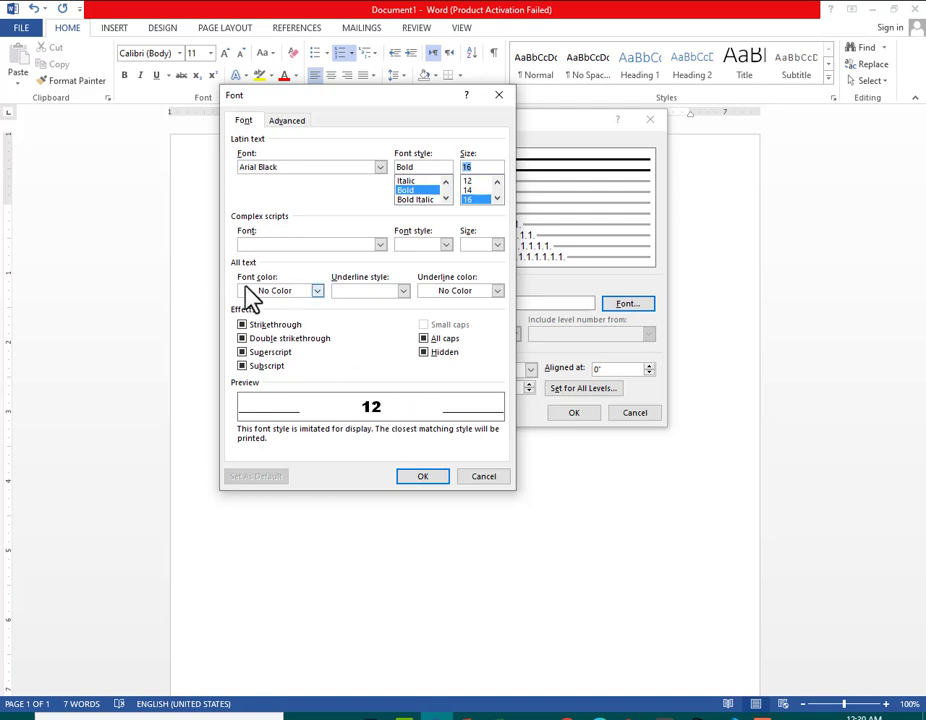
# Colour the level 1 number dark green and apply the new multilevel list definition to the items
pyautogui.click(317, 291)
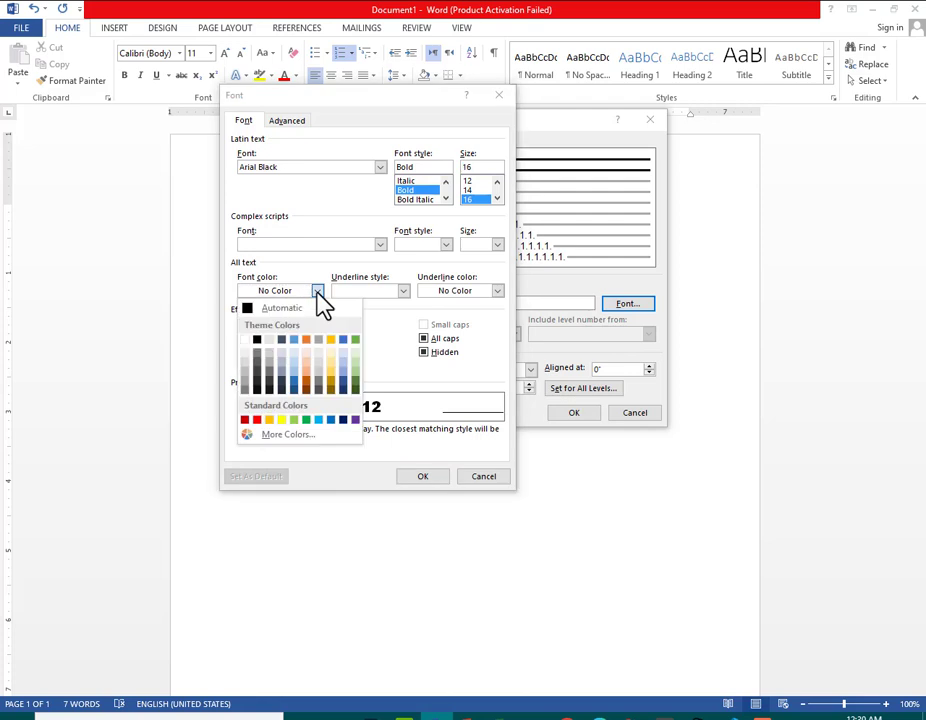
pyautogui.click(356, 384)
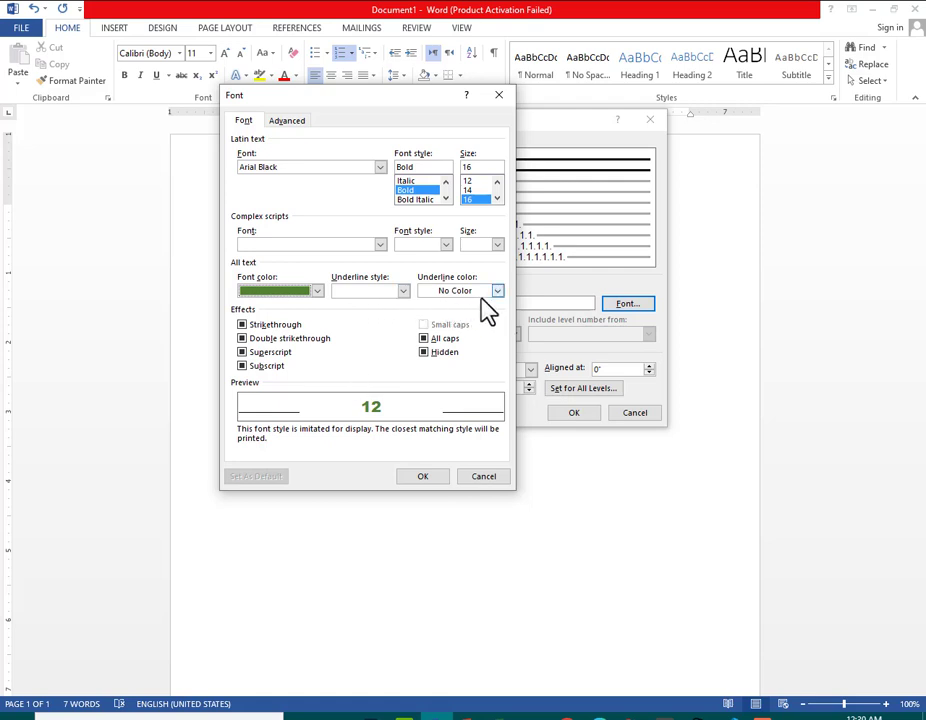
pyautogui.click(413, 479)
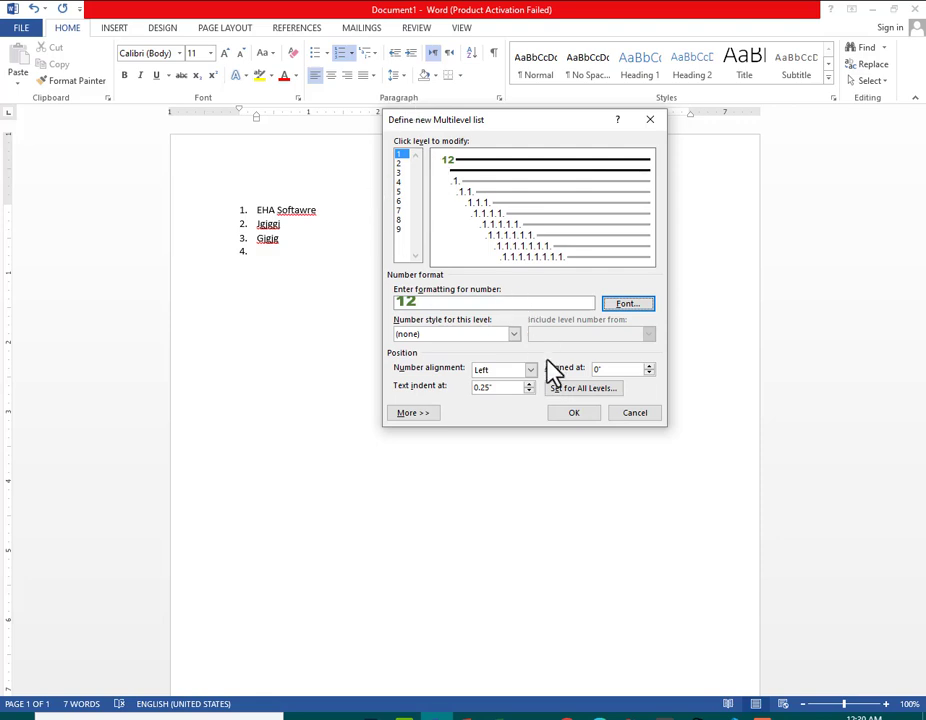
pyautogui.click(576, 414)
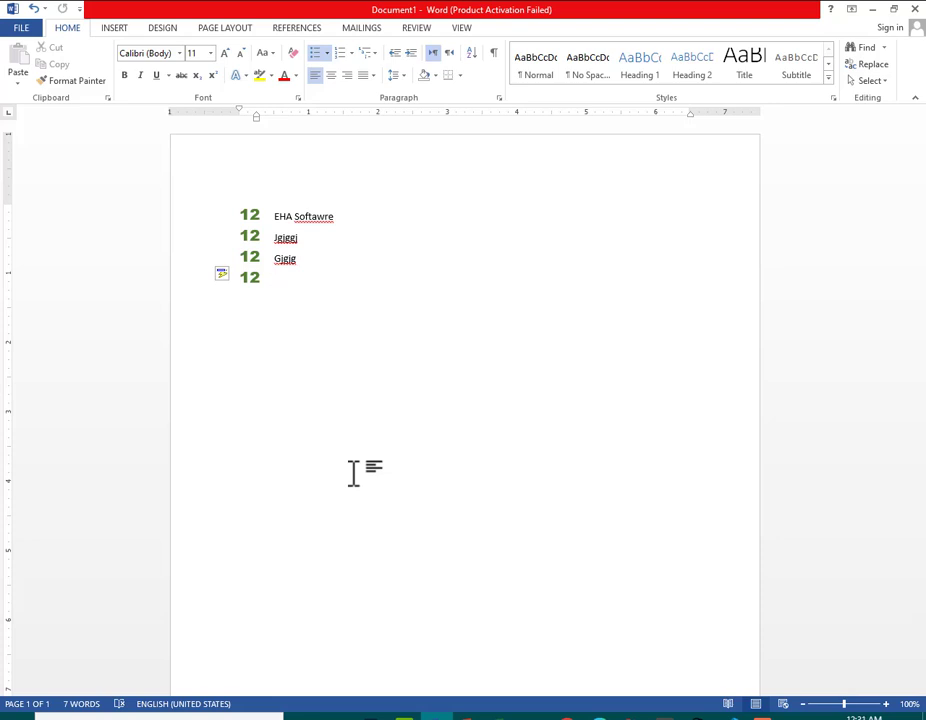
# Fill the fourth list item with "EHA" and add several empty lines below it
pyautogui.write('EHA')
pyautogui.press('Return')
pyautogui.press('Return')
pyautogui.press('Return')
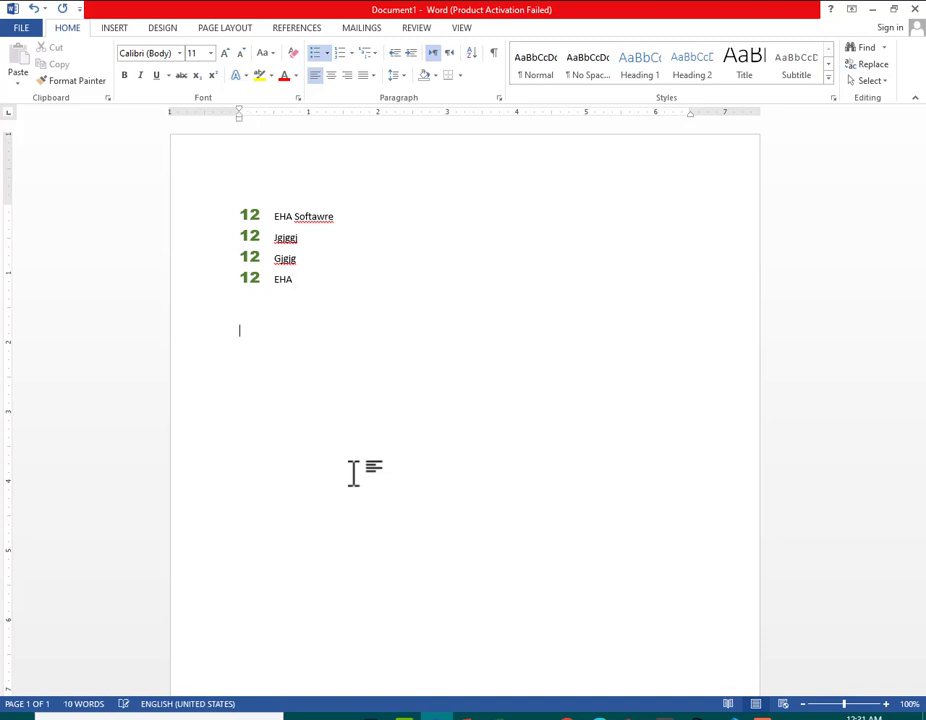
pyautogui.press('Return')
pyautogui.press('Return')
pyautogui.press('Return')
pyautogui.press('Return')
# Delete the empty lines, shorten the fourth item to "EH" and start an empty fifth list item
pyautogui.press('BackSpace')
pyautogui.press('BackSpace')
pyautogui.press('BackSpace')
pyautogui.press('BackSpace')
pyautogui.press('BackSpace')
pyautogui.press('BackSpace')
pyautogui.press('BackSpace')
pyautogui.press('BackSpace')
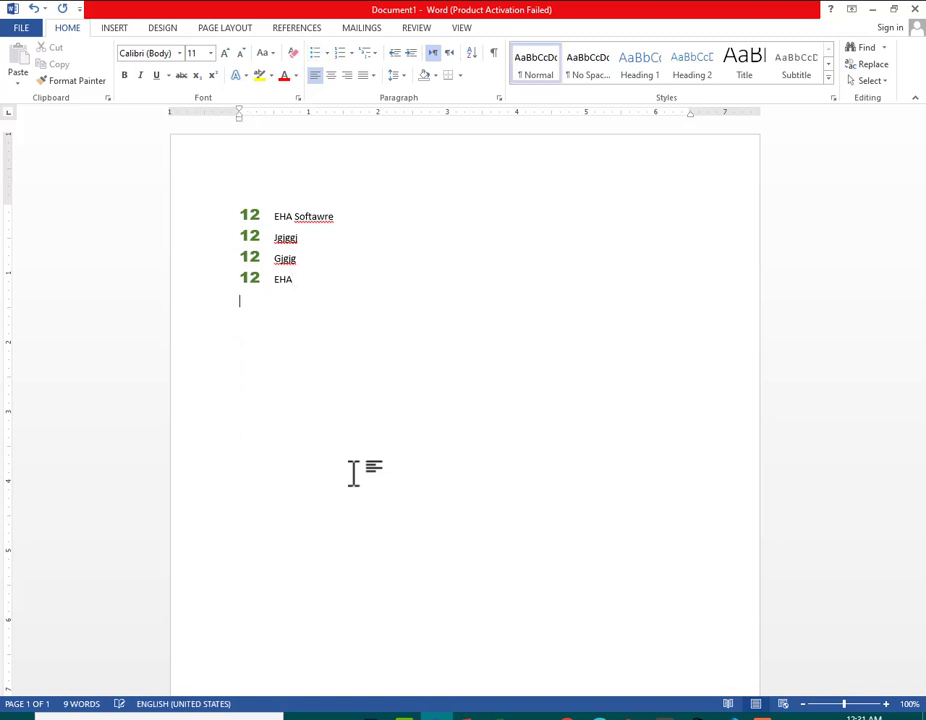
pyautogui.press('Return')
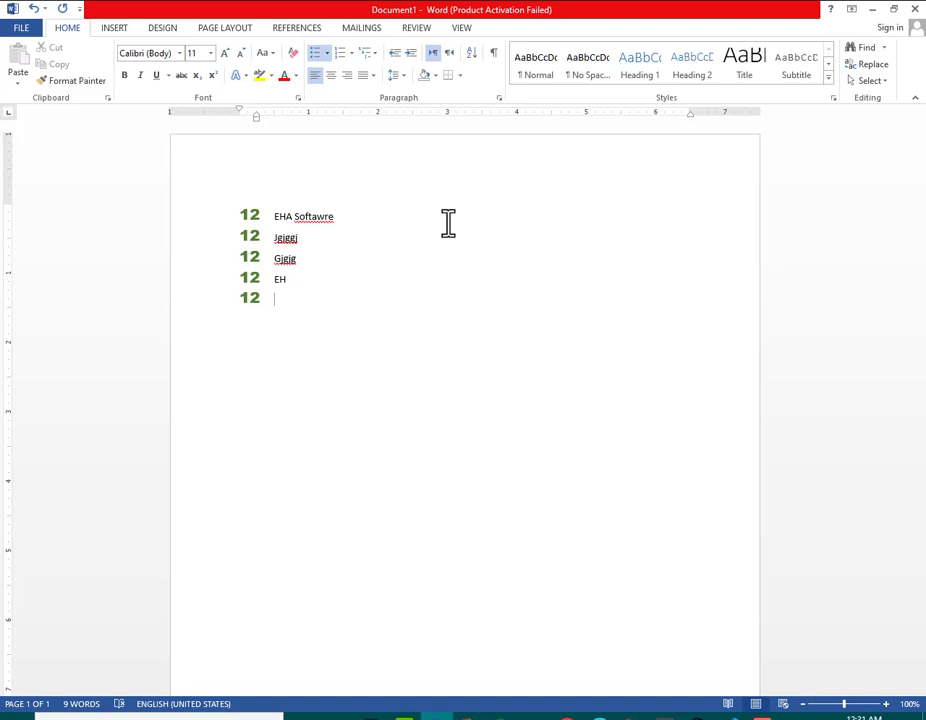
# Define a new list style with the solid diamond symbol as first-level bullet and apply it to the empty fifth item
pyautogui.click(380, 52)
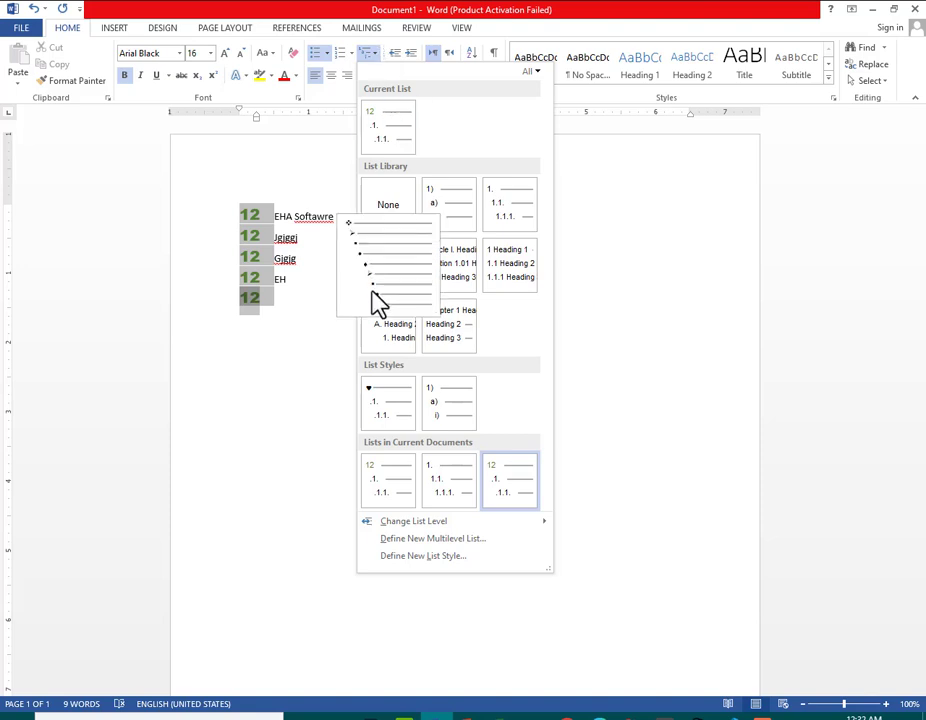
pyautogui.moveTo(389, 338)
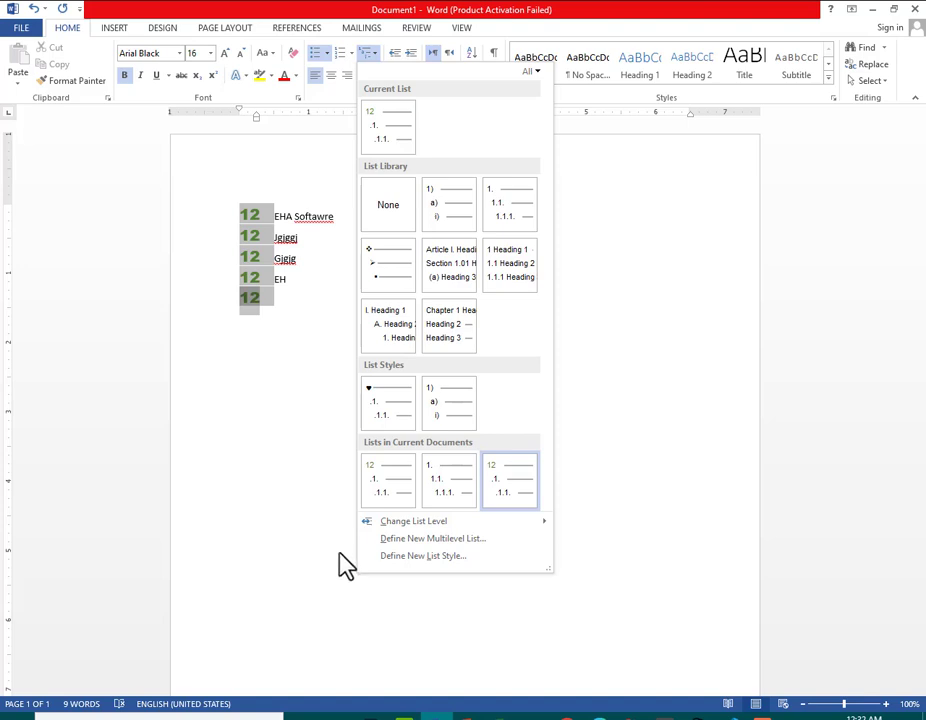
pyautogui.click(427, 557)
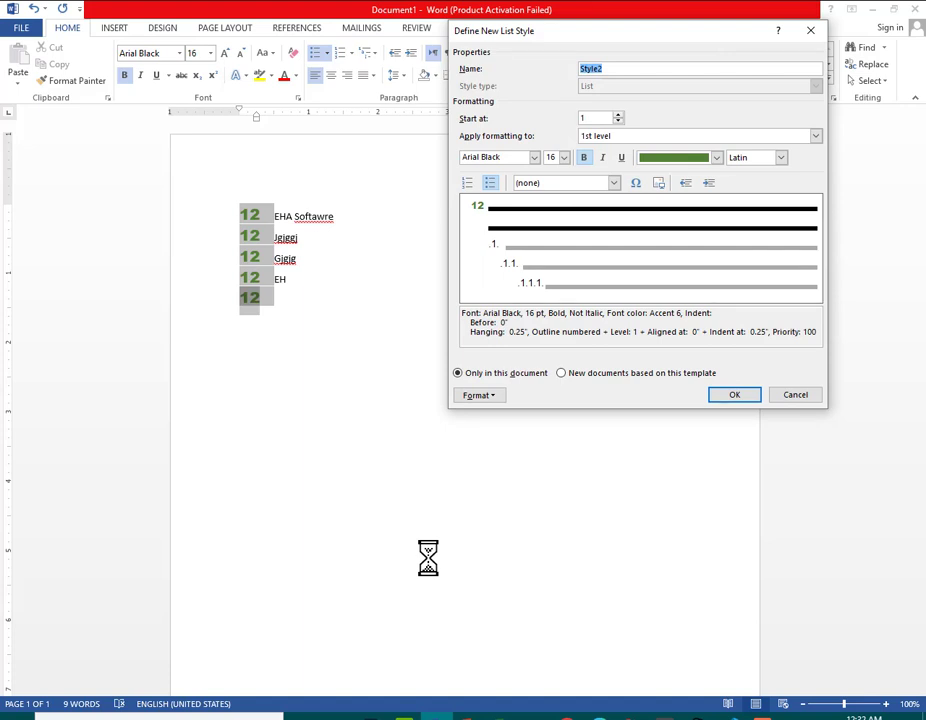
pyautogui.click(638, 186)
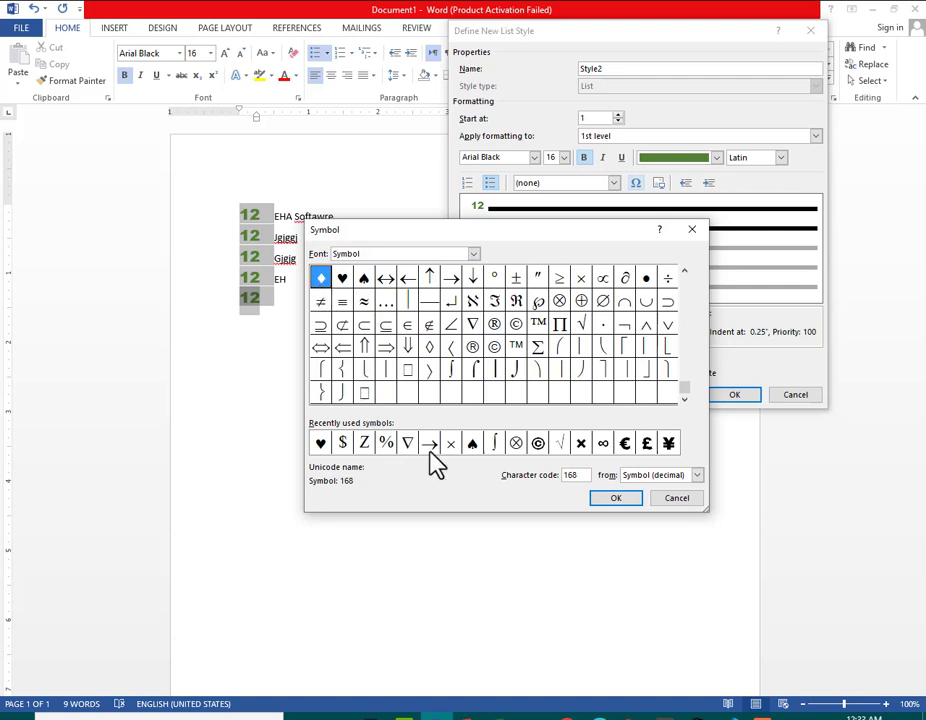
pyautogui.click(617, 498)
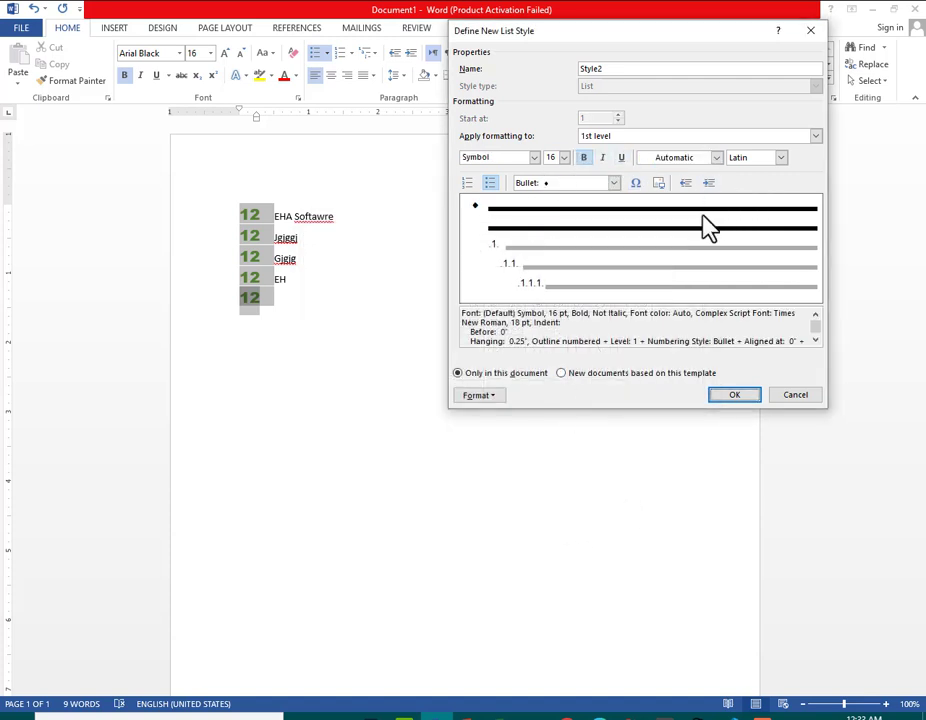
pyautogui.click(731, 400)
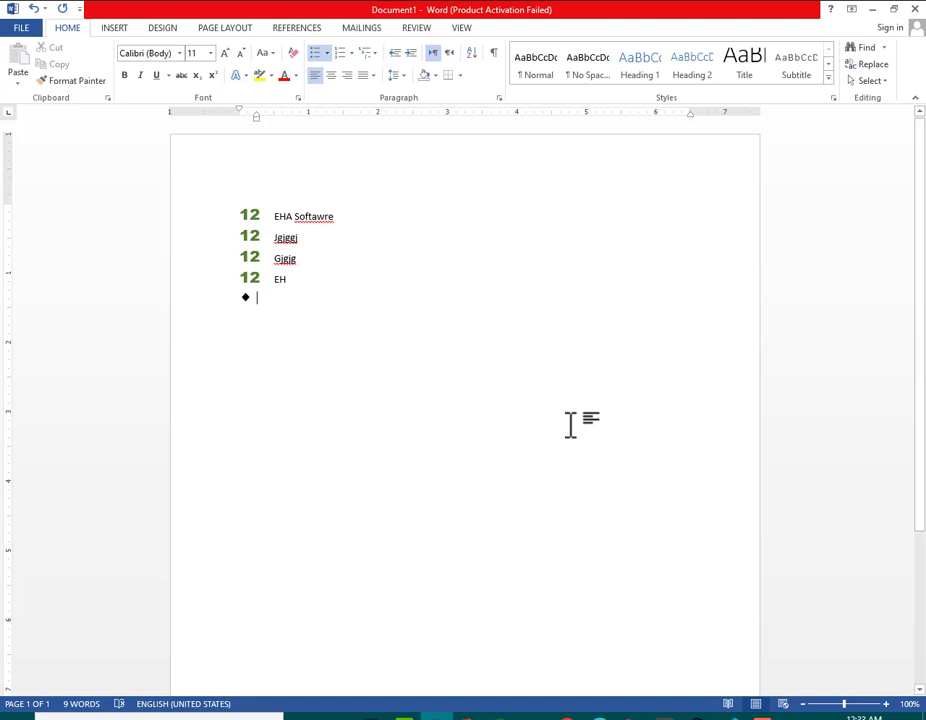
# Enter the diamond-bulleted items "EHA Software", "Ghhgghg" and "Gjjgjg", leaving no empty bullet below them
pyautogui.write('EHA ')
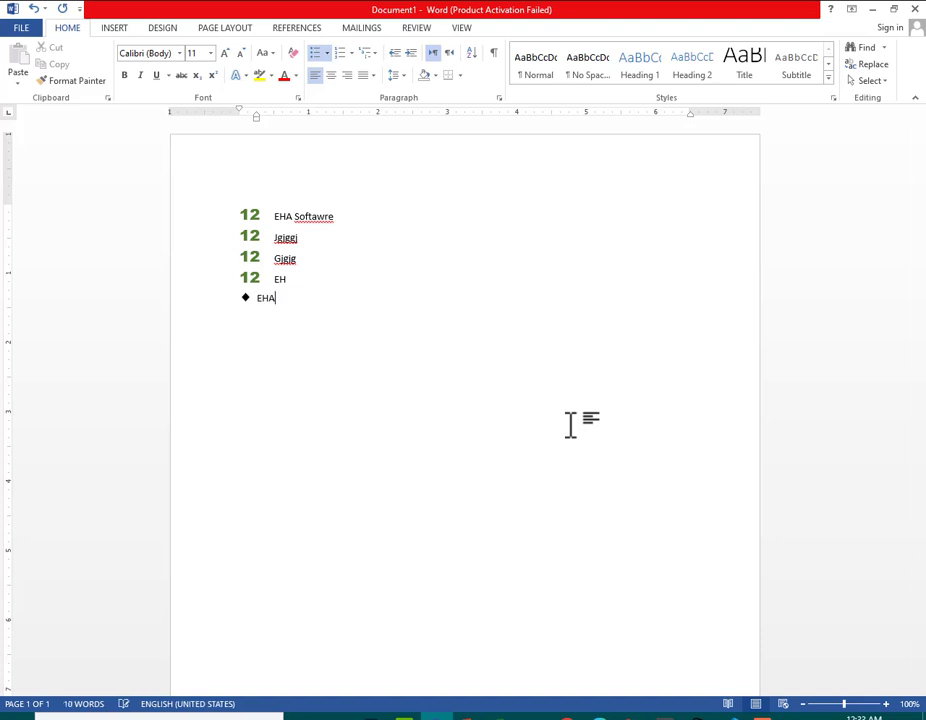
pyautogui.write('SOftware')
pyautogui.press('Return')
pyautogui.write('ghhgghg')
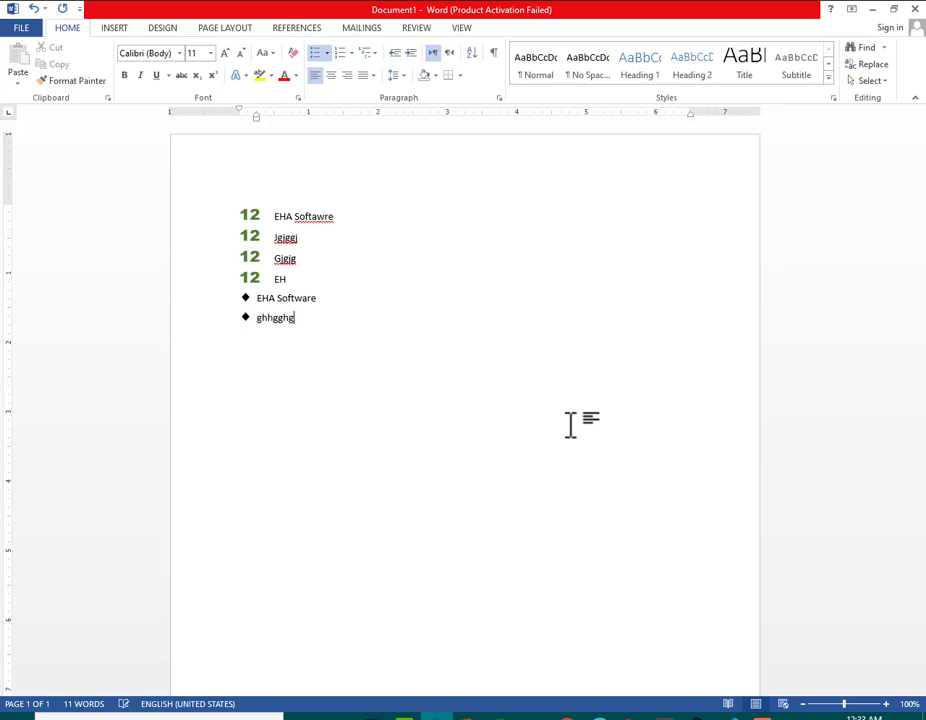
pyautogui.press('Return')
pyautogui.write('gjjgjg')
pyautogui.press('Return')
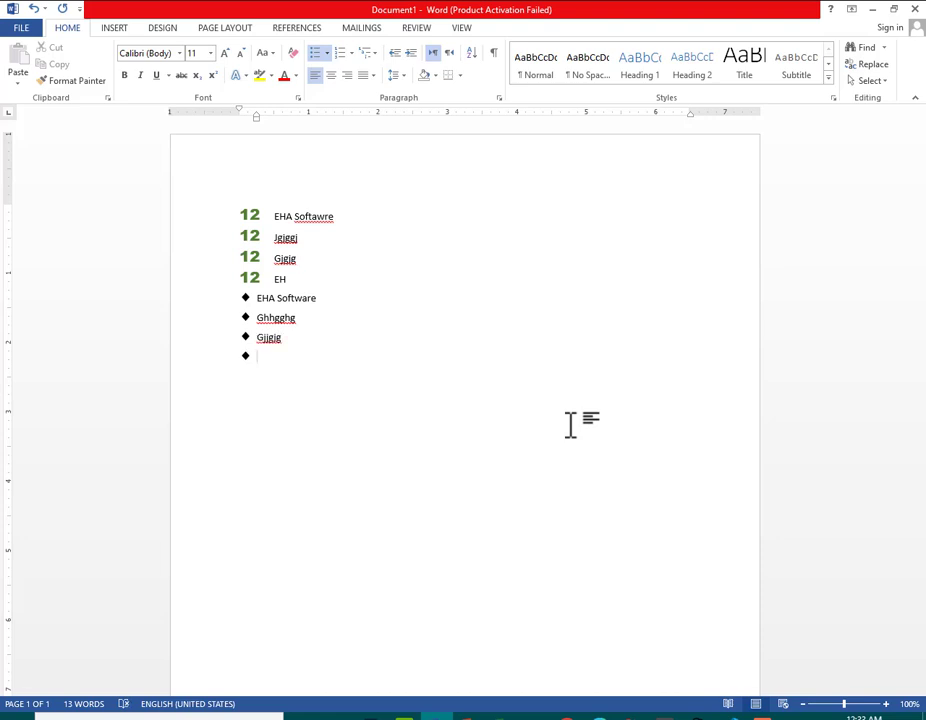
pyautogui.press('BackSpace')
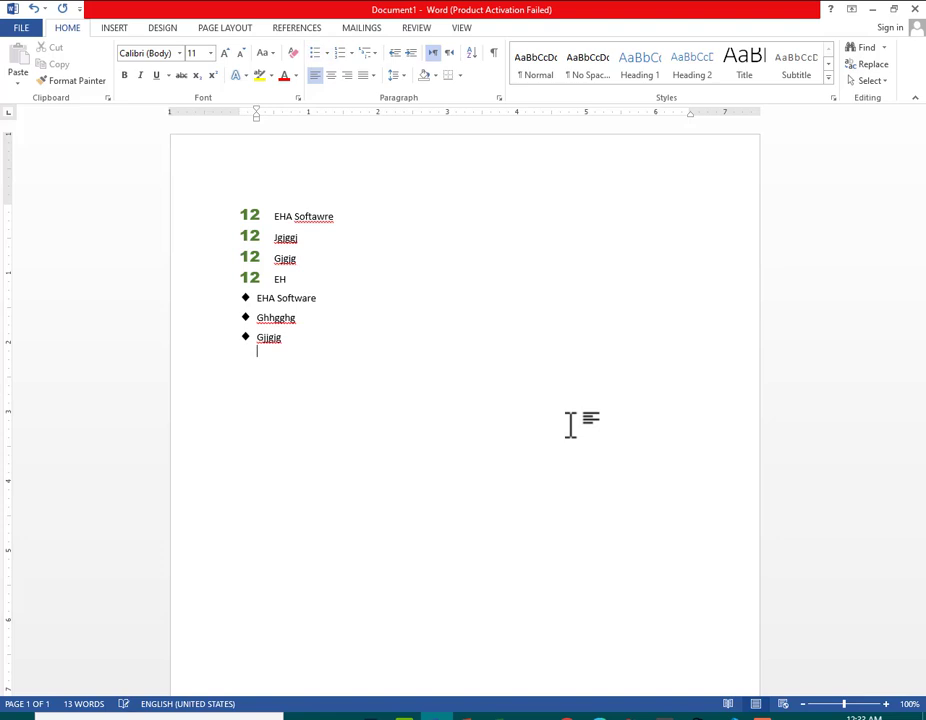
pyautogui.press('BackSpace')
pyautogui.hotkey('ctrl', 'z')
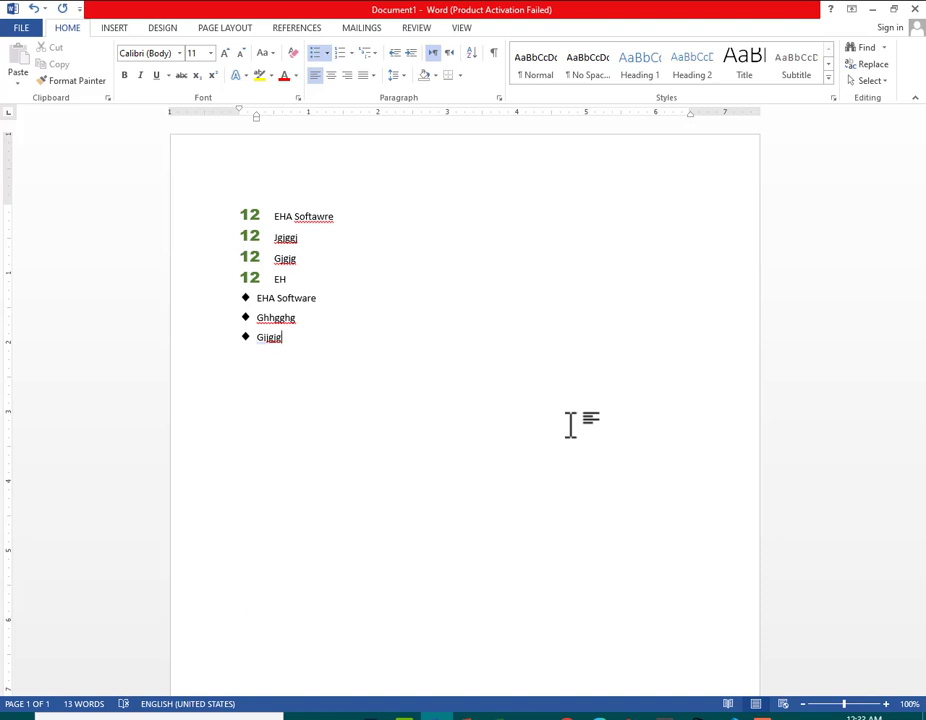
# Define a new list style with the picture 15615.PNG as first-level bullet and apply it to the diamond-bulleted items
pyautogui.click(376, 57)
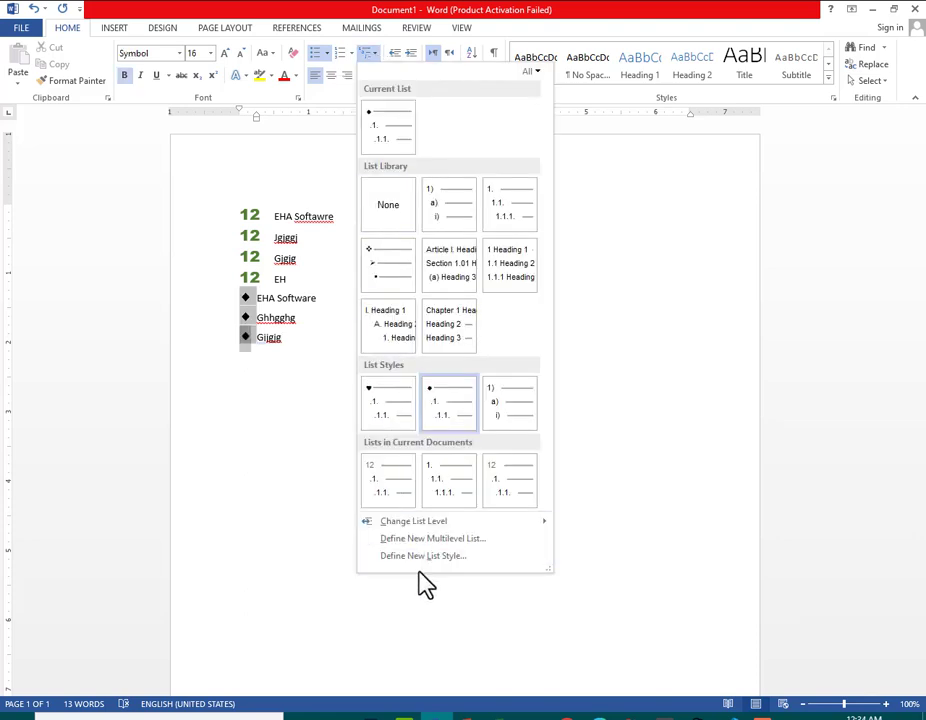
pyautogui.click(422, 558)
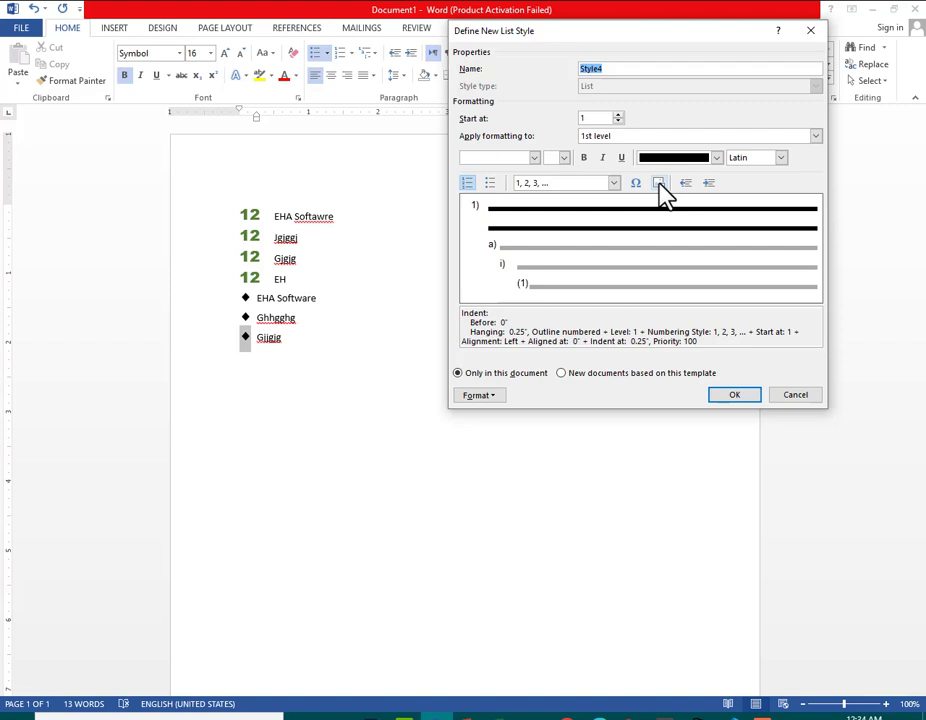
pyautogui.click(660, 186)
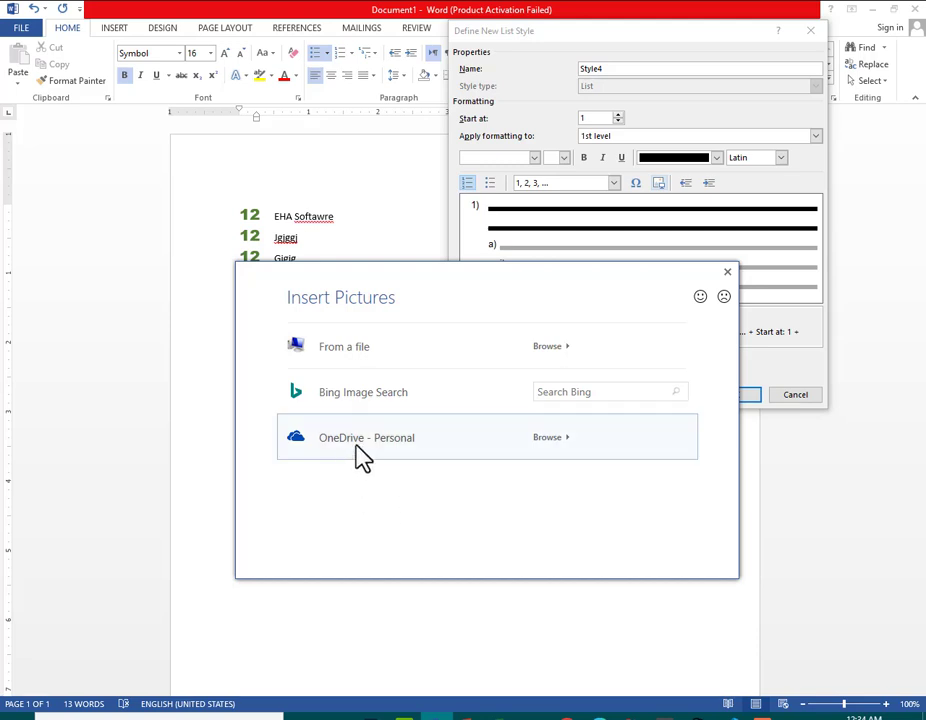
pyautogui.click(379, 343)
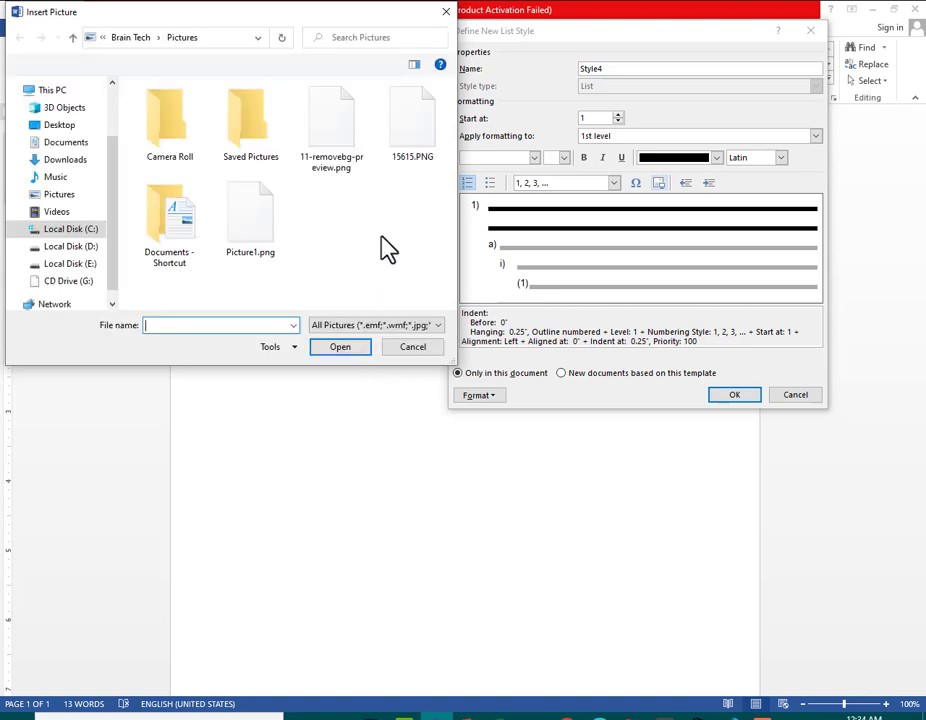
pyautogui.click(418, 152)
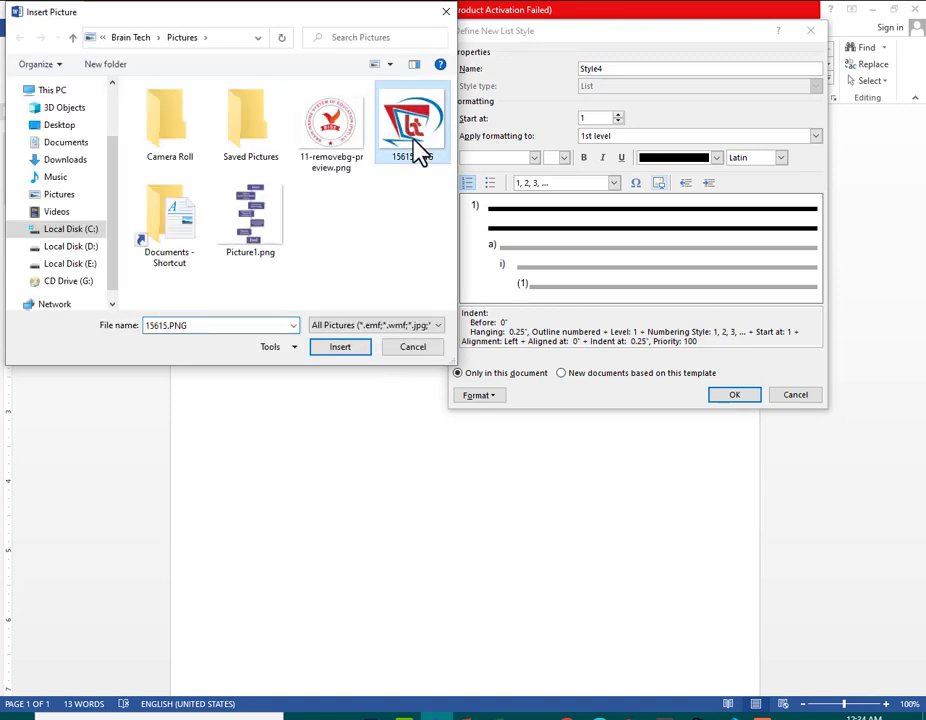
pyautogui.click(352, 348)
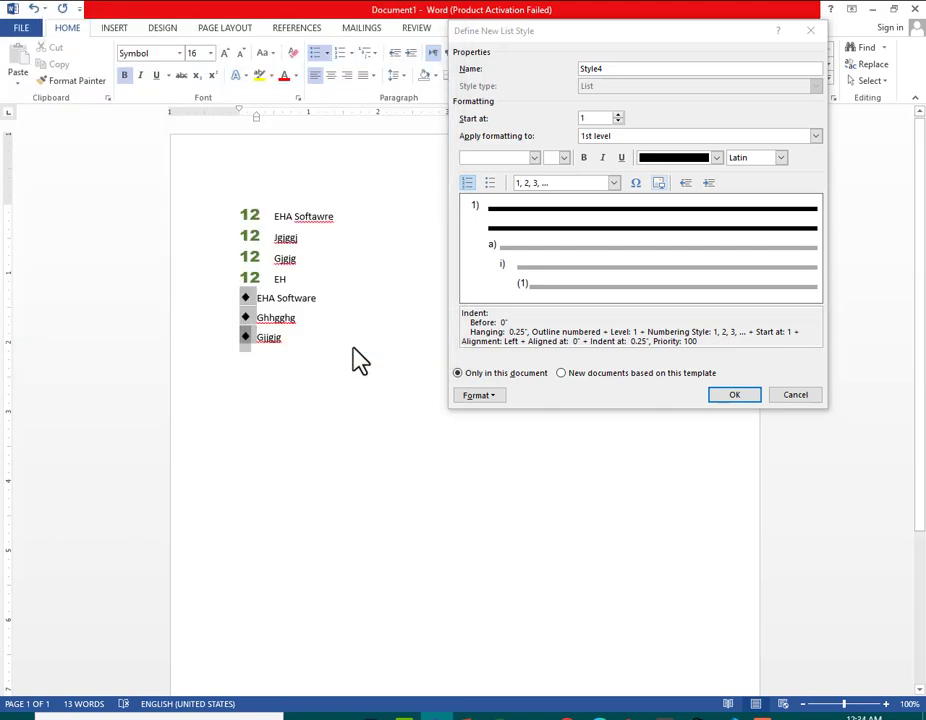
pyautogui.click(736, 396)
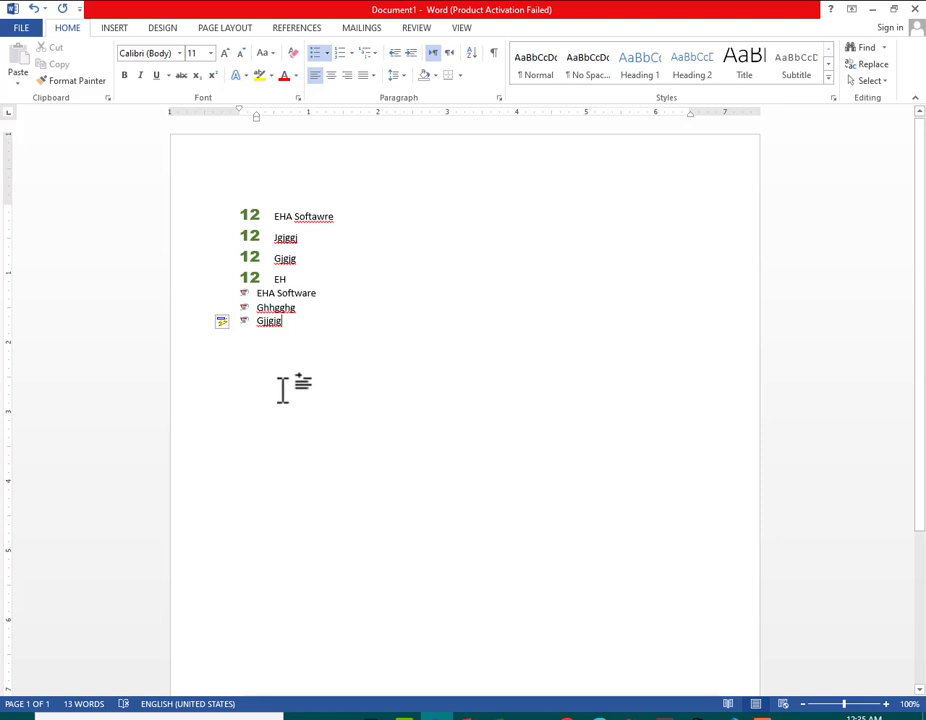
# Add the picture-bulleted items "Fjfjjff", "Fjfjjf", "Fjfjfjf", "Fjfjjf", "Fjfjfjf" and "Fjfjfj", followed by an empty bullet
pyautogui.press('Return')
pyautogui.write('fjfjf')
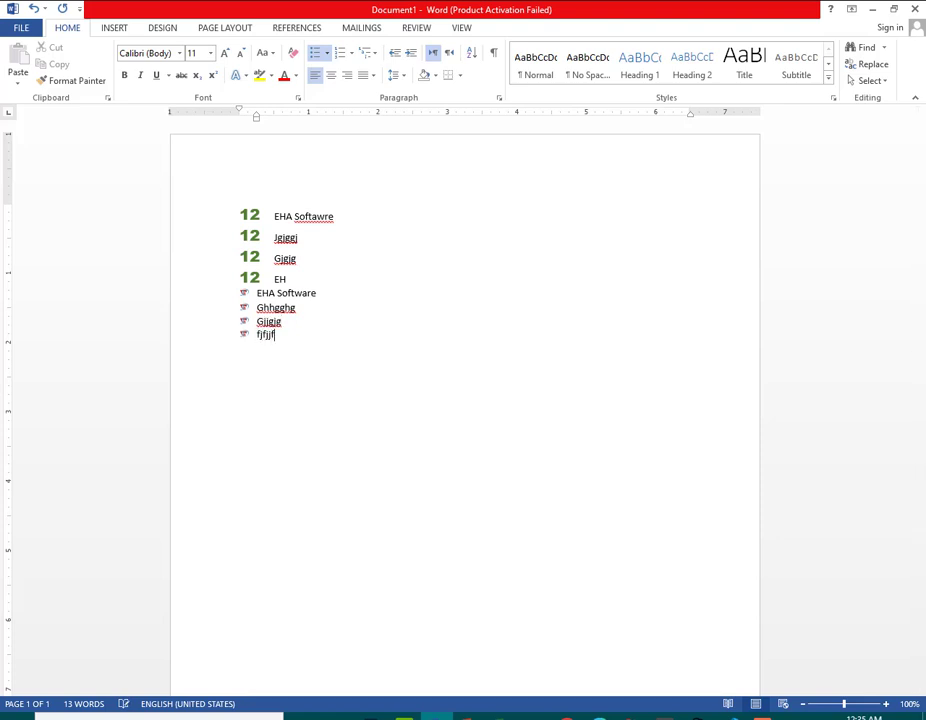
pyautogui.write('f')
pyautogui.press('Return')
pyautogui.write('fjfjif')
pyautogui.press('Return')
pyautogui.write('fjfjfj')
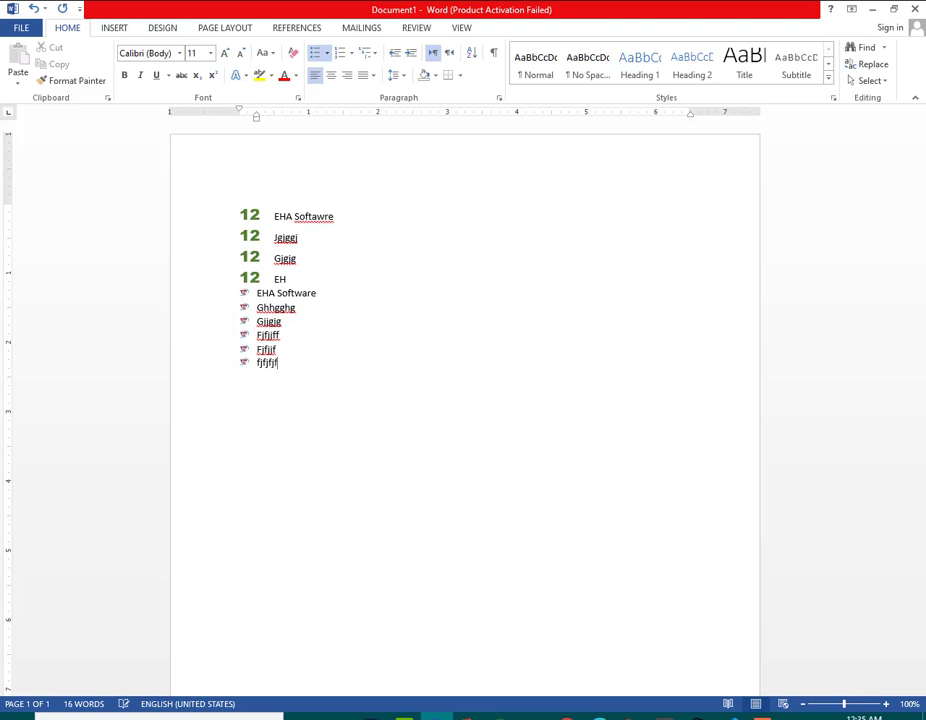
pyautogui.write('f')
pyautogui.press('Return')
pyautogui.write('fjfjf')
pyautogui.press('Return')
pyautogui.write('fjfj')
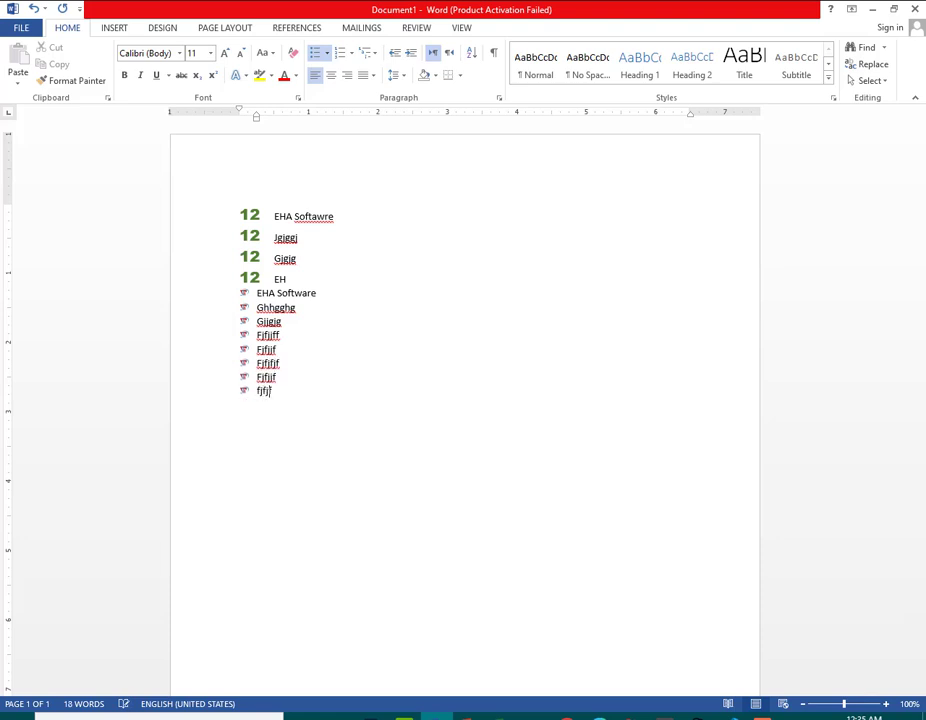
pyautogui.write('fjfj')
pyautogui.press('Return')
pyautogui.write('fjfjfj')
pyautogui.press('Return')
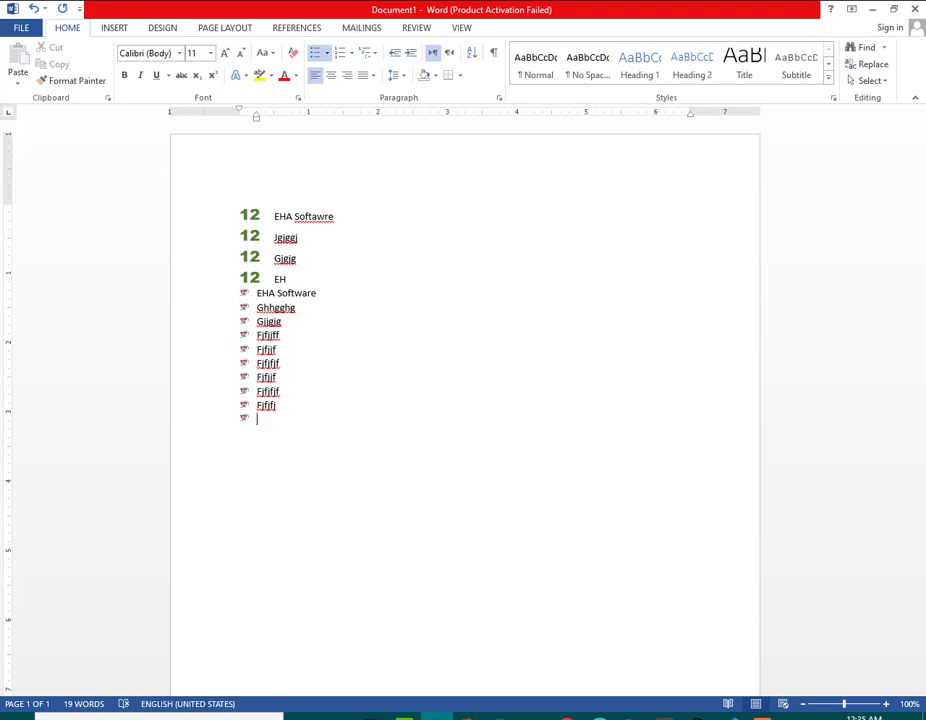
# Delete all list items from the document and remove the bullet from the remaining empty paragraph
pyautogui.moveTo(272, 425); pyautogui.dragTo(269, 190)
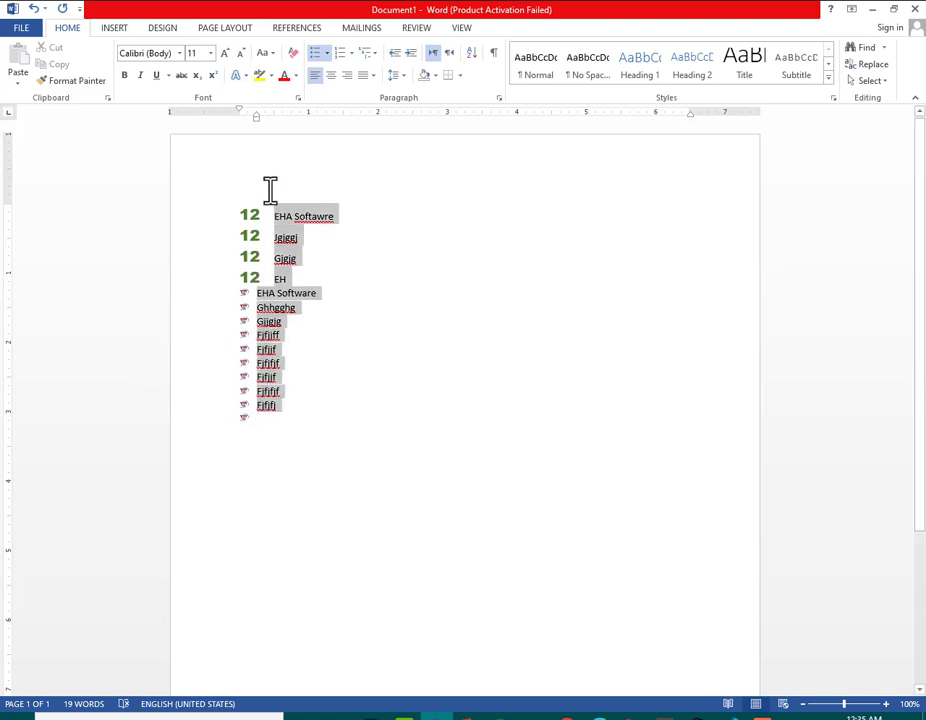
pyautogui.press('Delete')
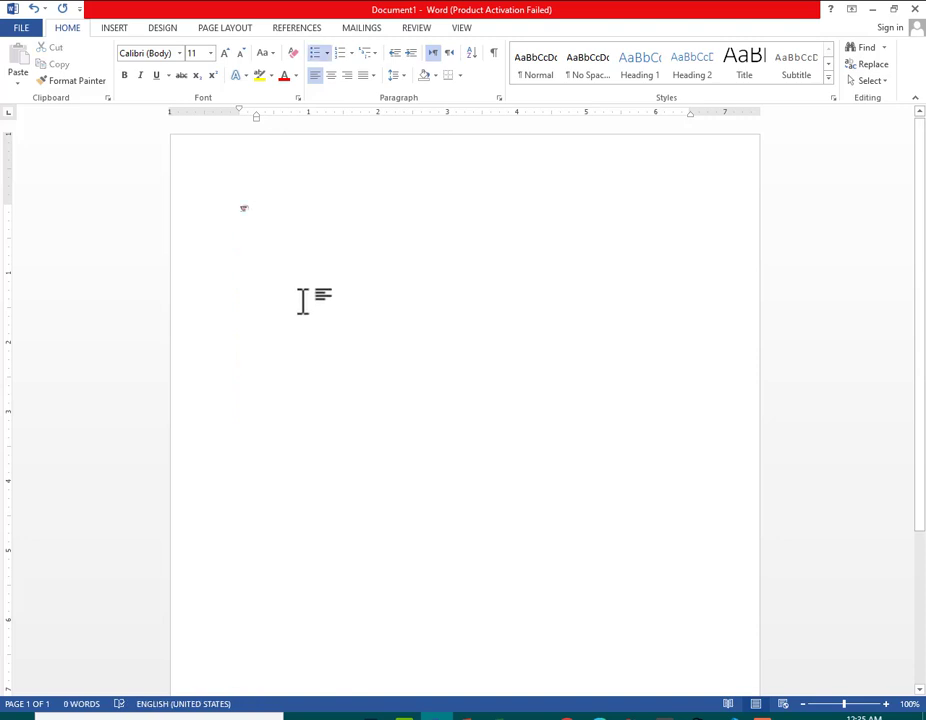
pyautogui.press('Return')
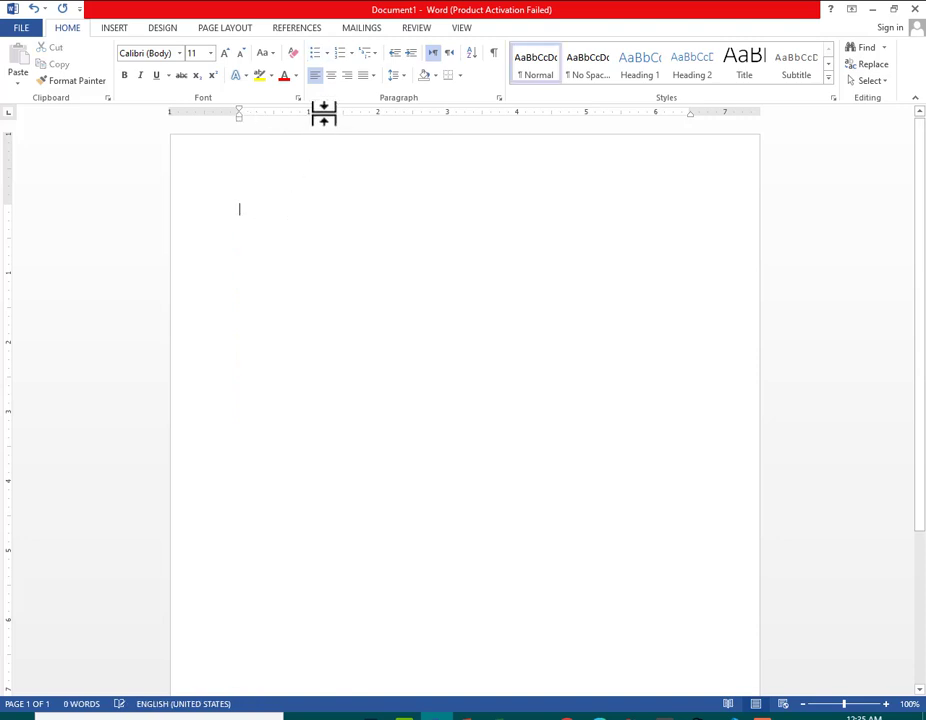
# Begin a new list style whose first level uses the 1, 2, 3 number format and starts at 3
pyautogui.click(372, 53)
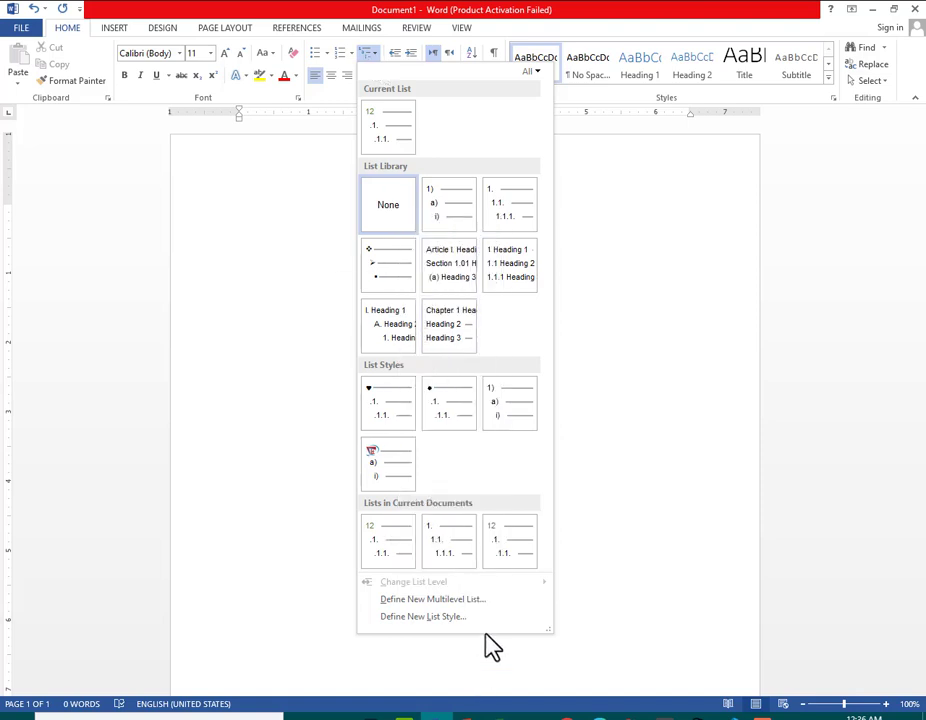
pyautogui.click(499, 599)
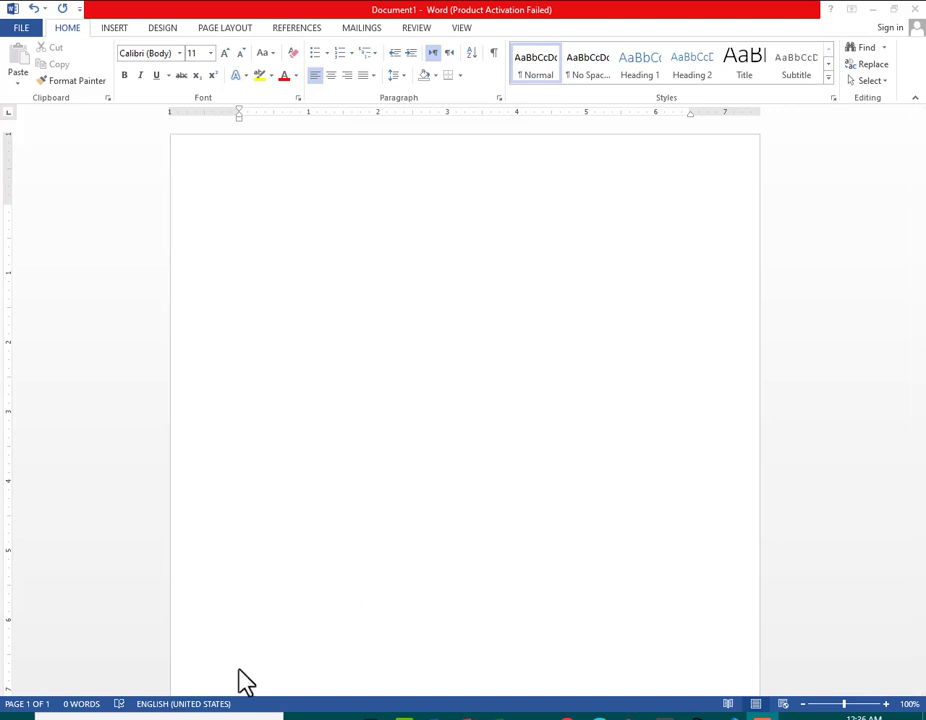
pyautogui.click(375, 54)
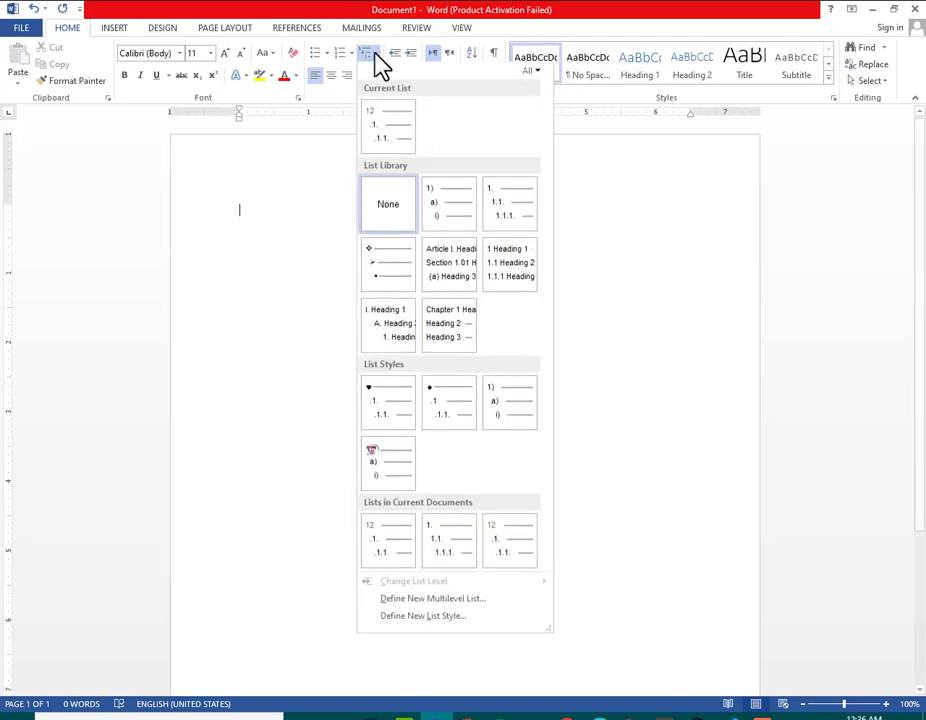
pyautogui.click(458, 616)
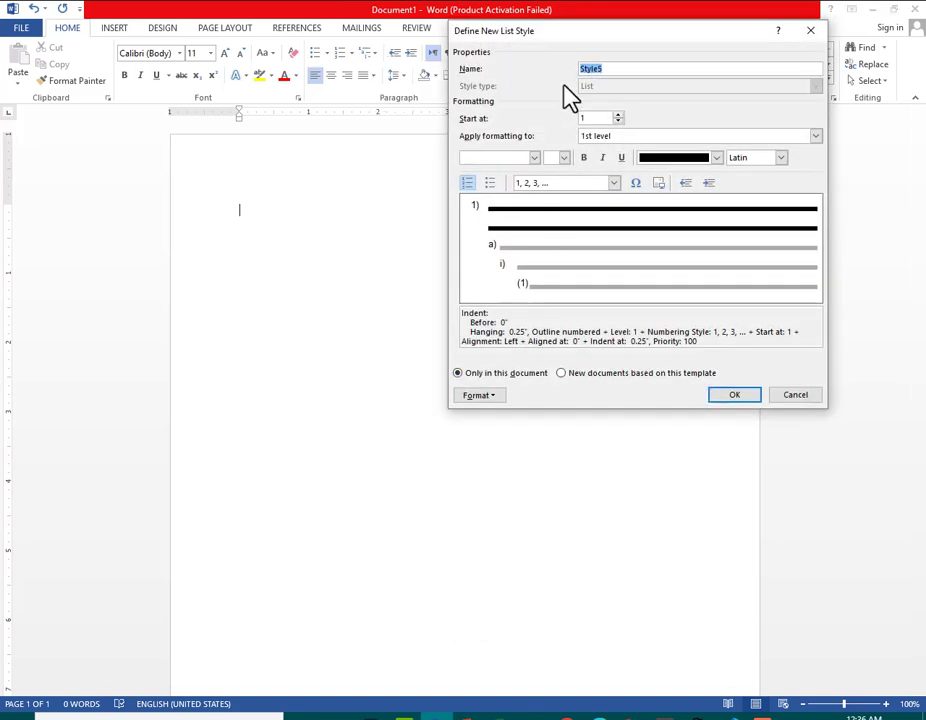
pyautogui.click(615, 185)
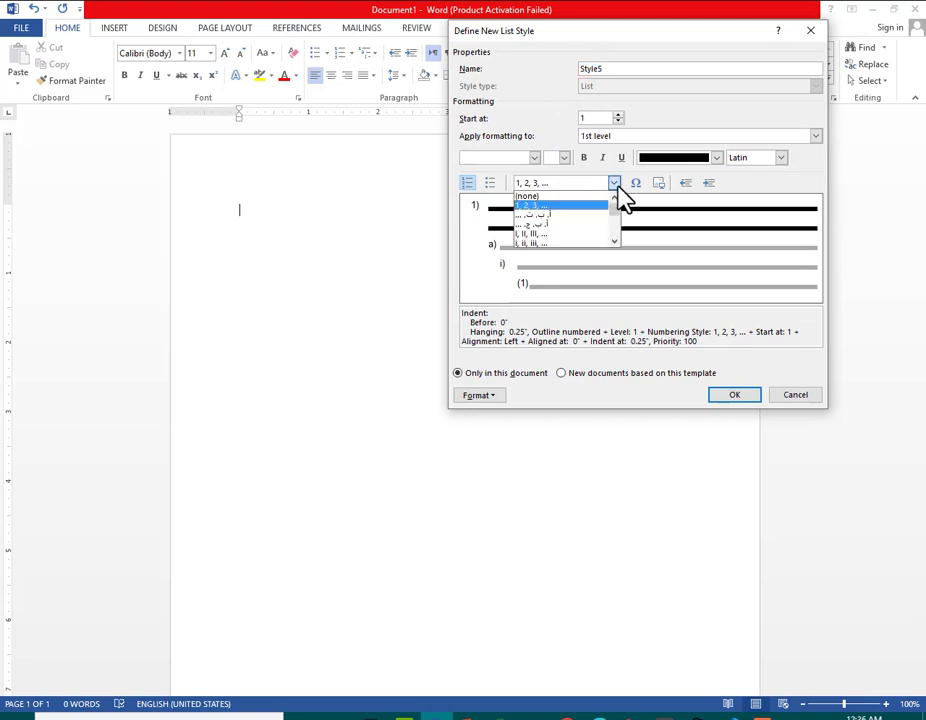
pyautogui.click(548, 212)
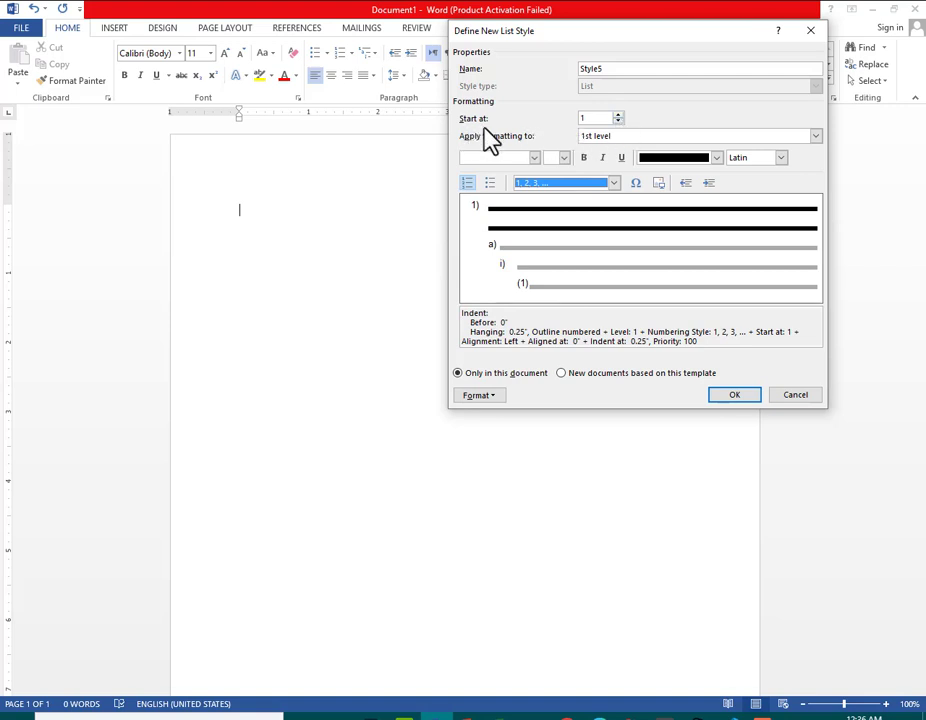
pyautogui.click(619, 115)
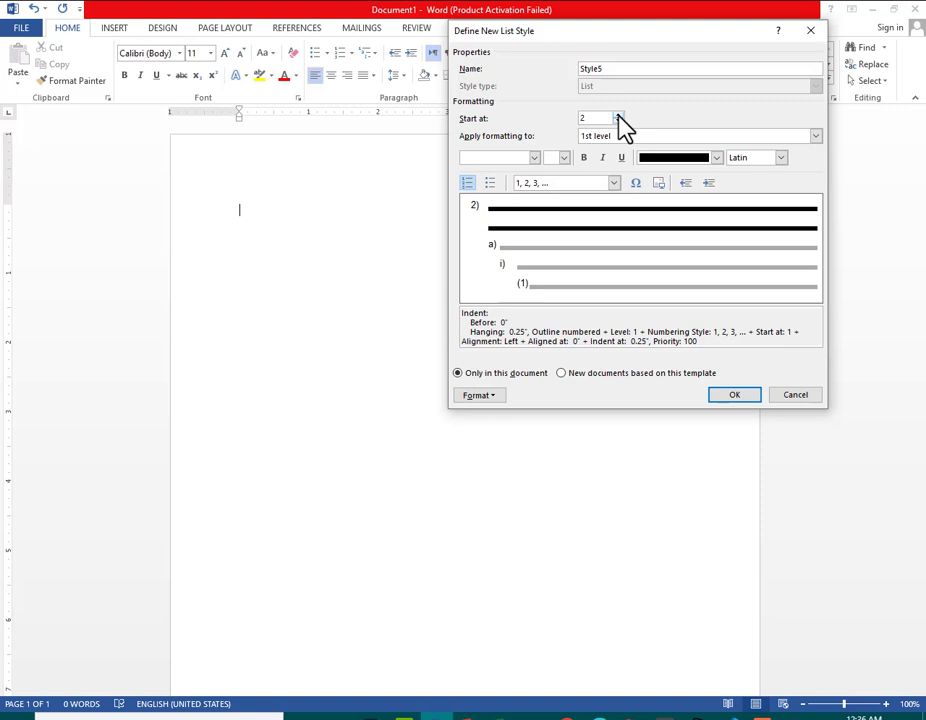
pyautogui.click(618, 122)
pyautogui.click(618, 122)
pyautogui.click(619, 114)
pyautogui.click(619, 114)
pyautogui.click(619, 114)
# Make the new list style's first-level numbers bold and dark green (Accent 6) and apply the style to the empty paragraph
pyautogui.click(585, 158)
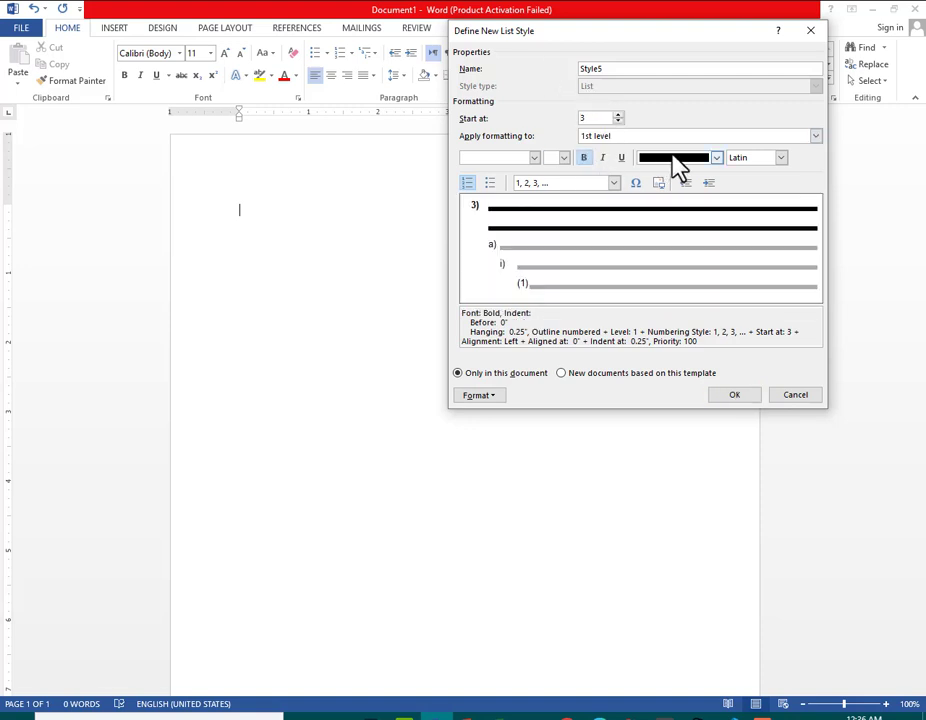
pyautogui.click(717, 158)
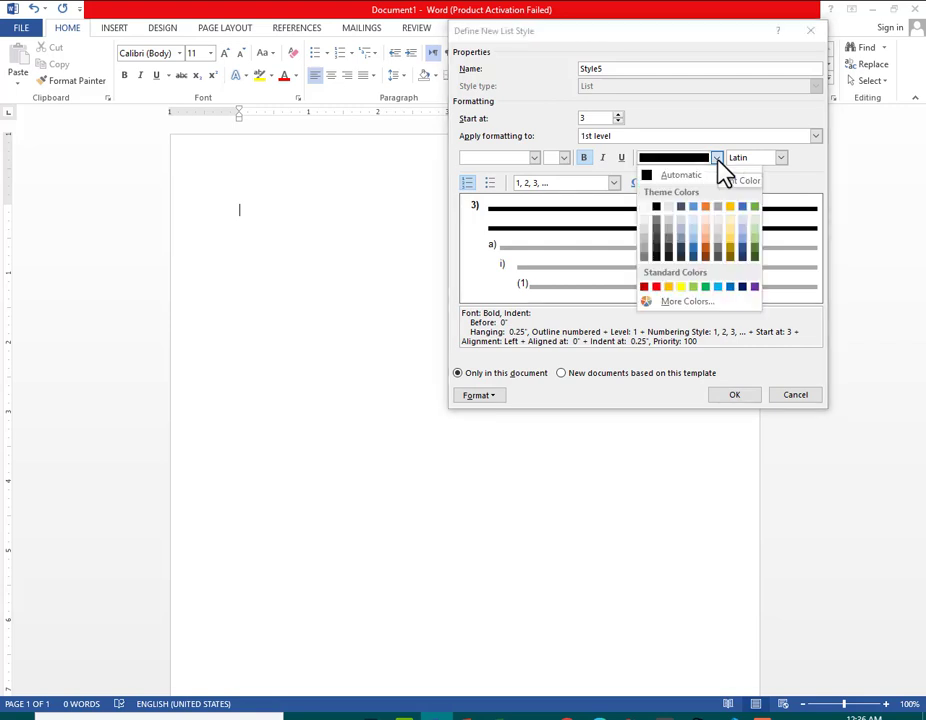
pyautogui.click(756, 250)
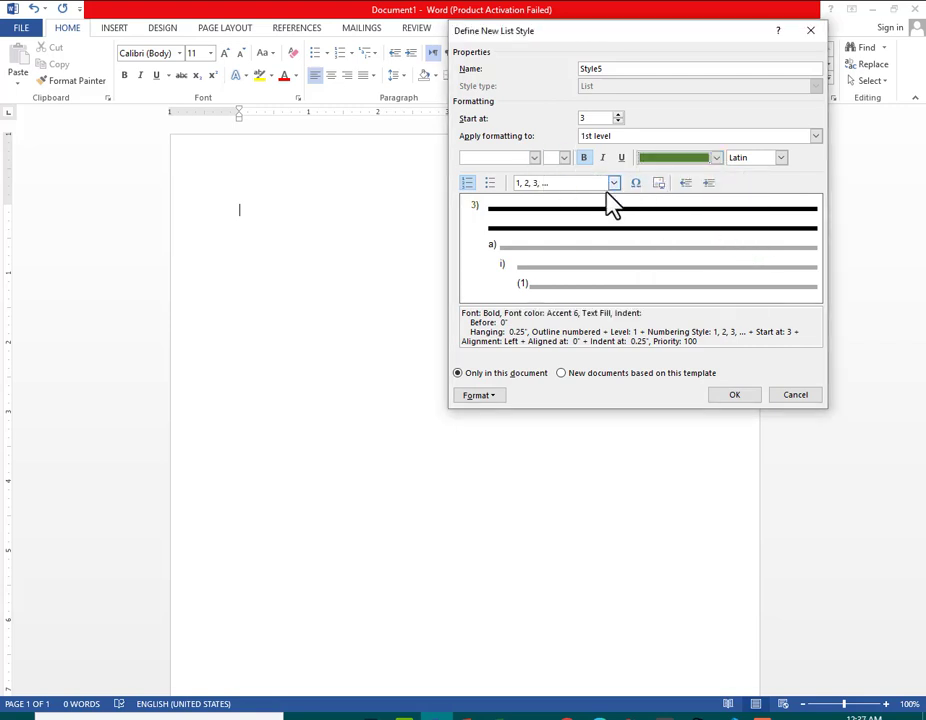
pyautogui.click(737, 397)
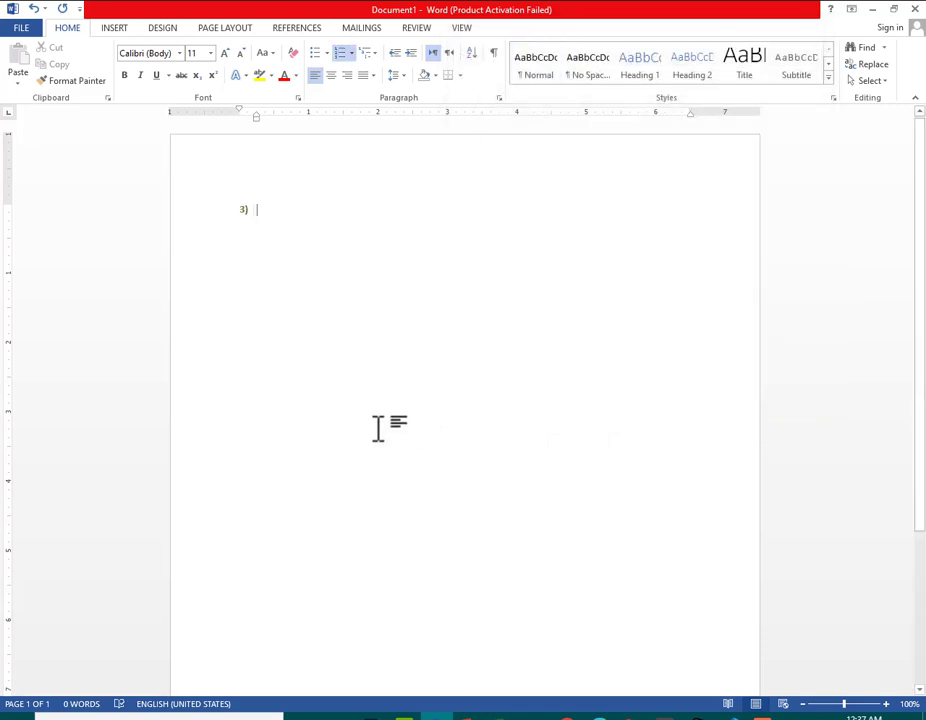
# Enter the numbered items "Jhjjhjh", "Hkhkh" and "Hhlhl" and start an empty fourth item
pyautogui.write('jhjjhjh')
pyautogui.press('Return')
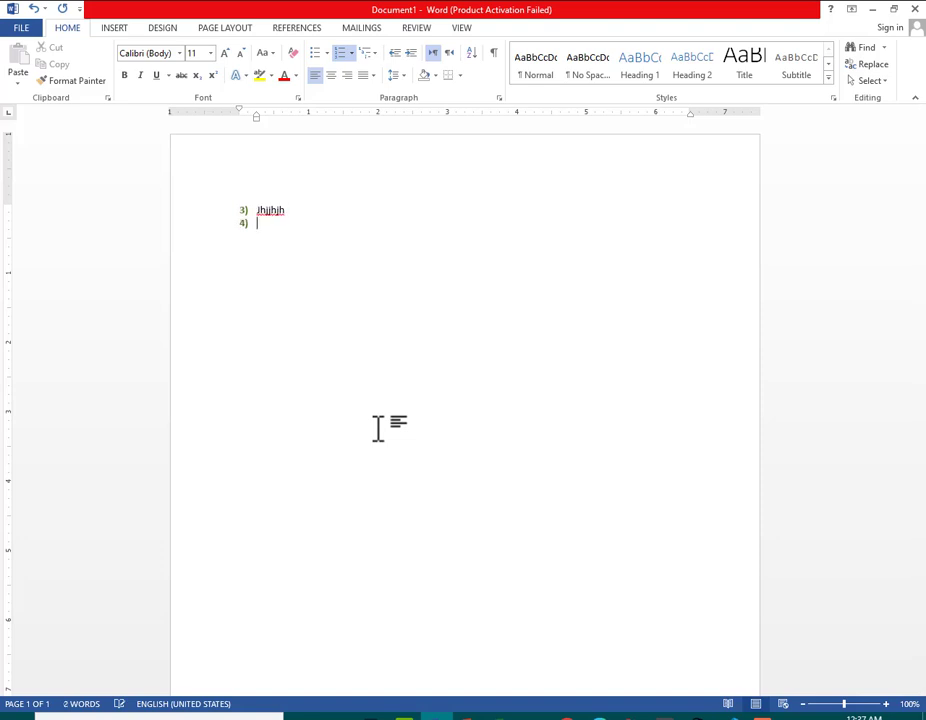
pyautogui.write('hkhkh')
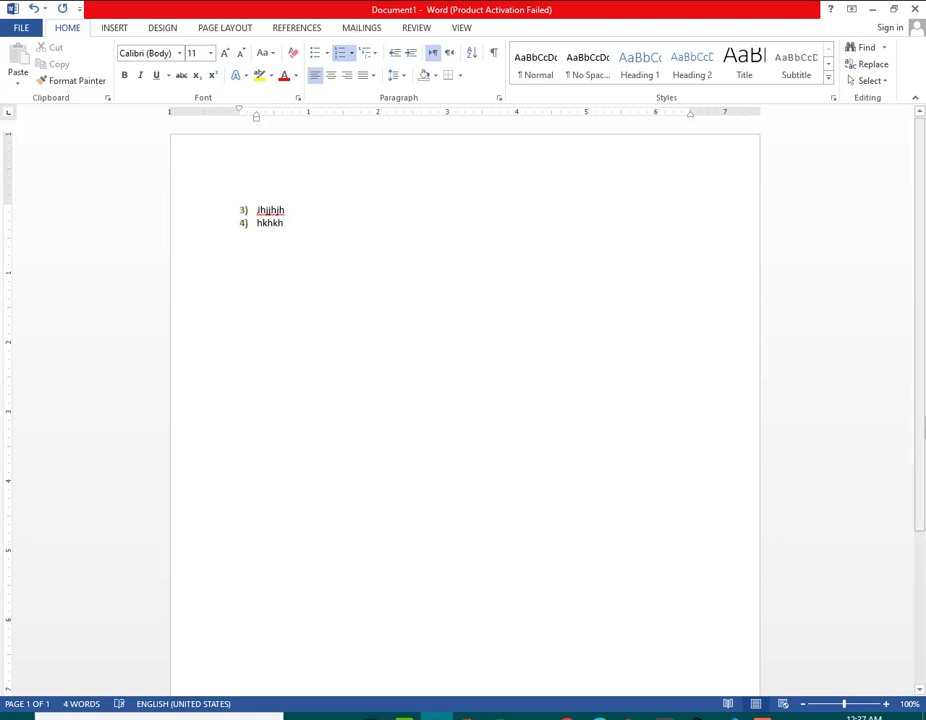
pyautogui.press('Return')
pyautogui.write('hhlhl')
pyautogui.press('Return')
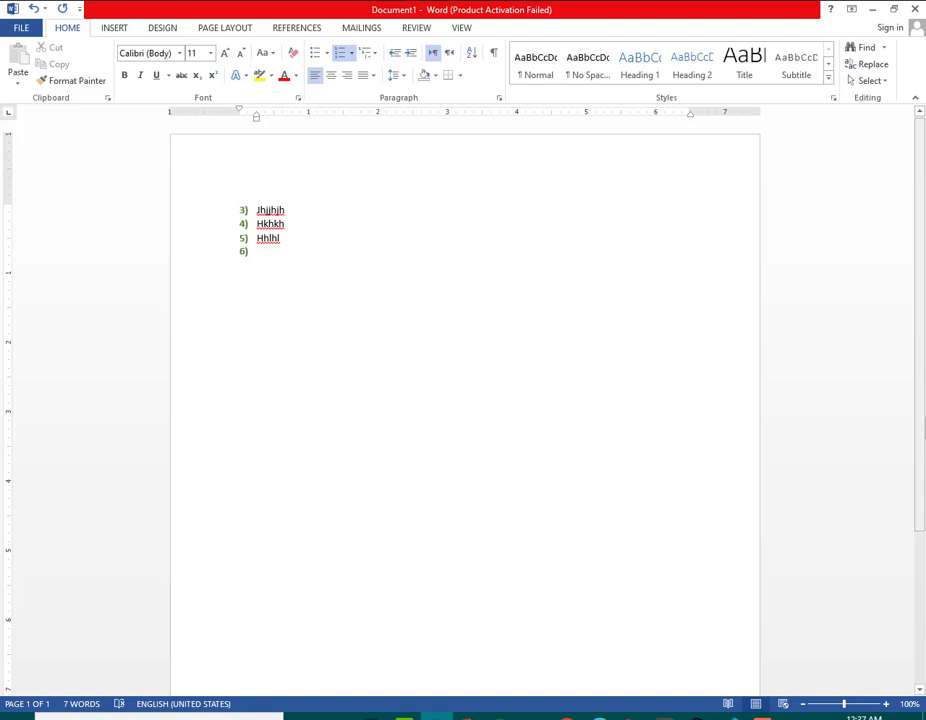
# Examine the numbers and text of the green numbered list and its style in the multilevel list gallery
pyautogui.click(245, 209)
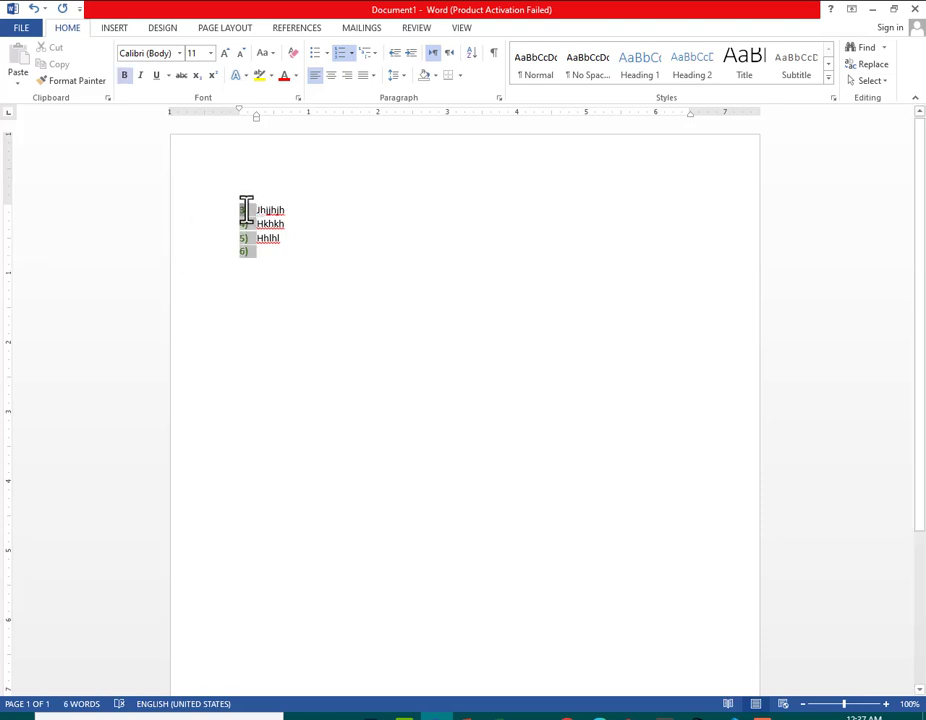
pyautogui.click(256, 242)
pyautogui.click(248, 203)
pyautogui.click(267, 255)
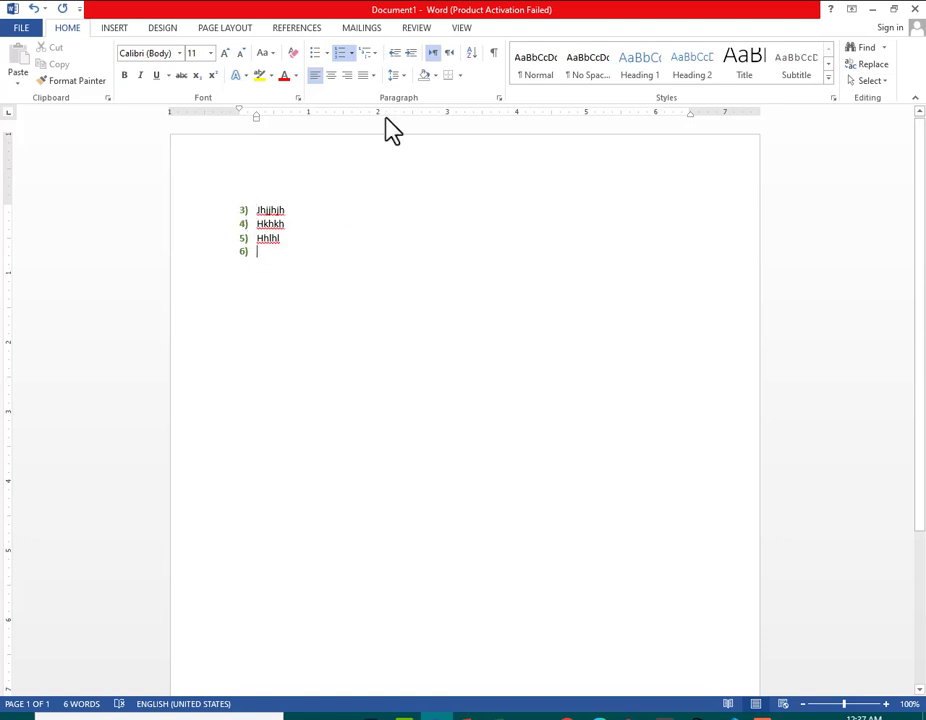
pyautogui.click(376, 57)
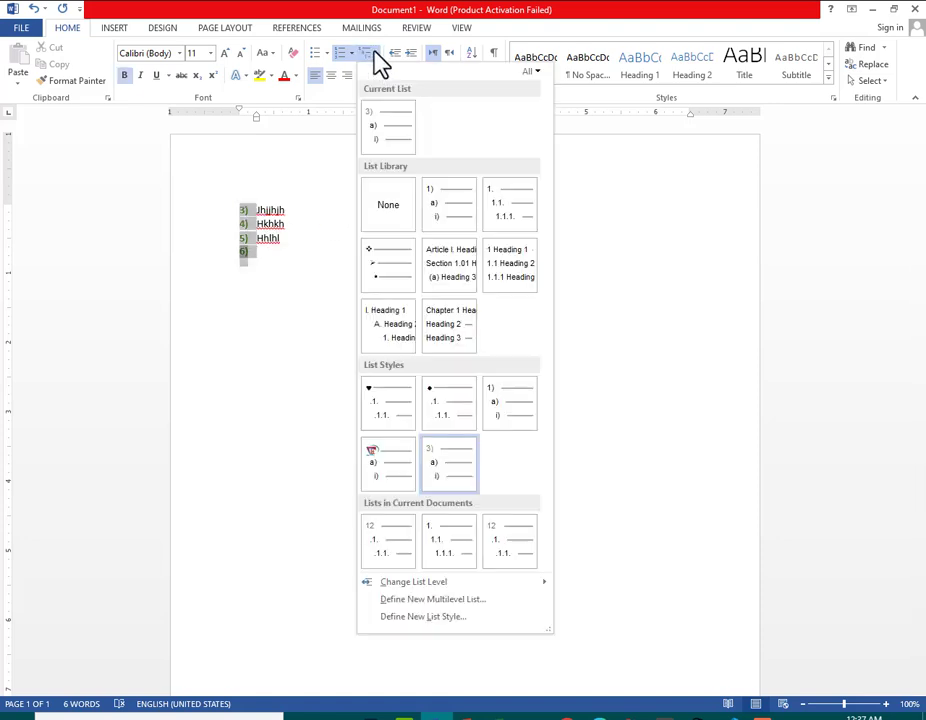
pyautogui.click(265, 262)
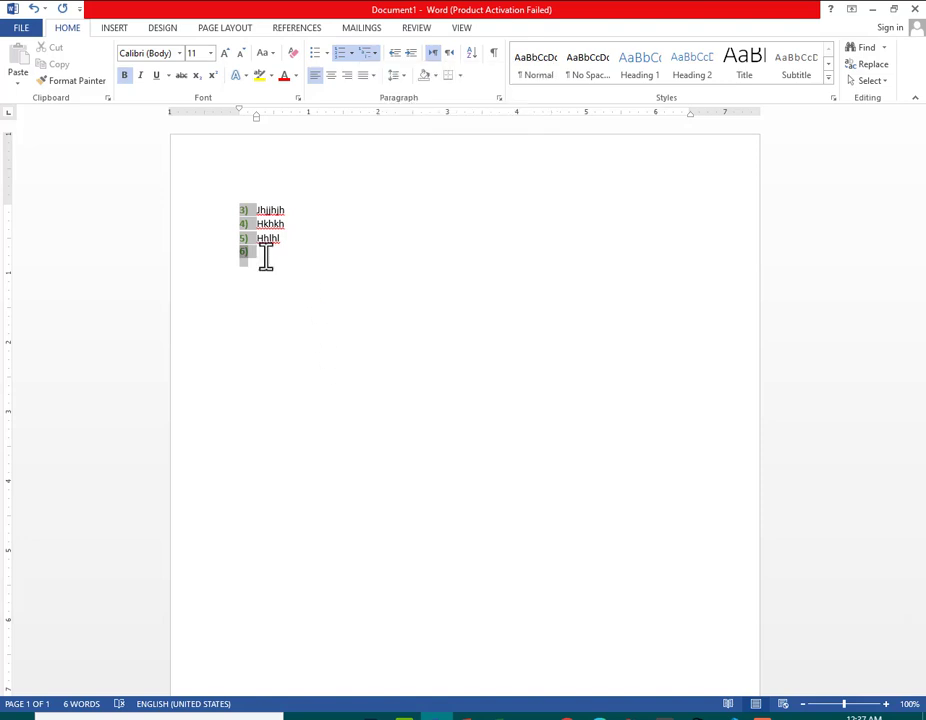
pyautogui.click(260, 257)
pyautogui.moveTo(256, 255); pyautogui.dragTo(244, 190)
pyautogui.click(246, 216)
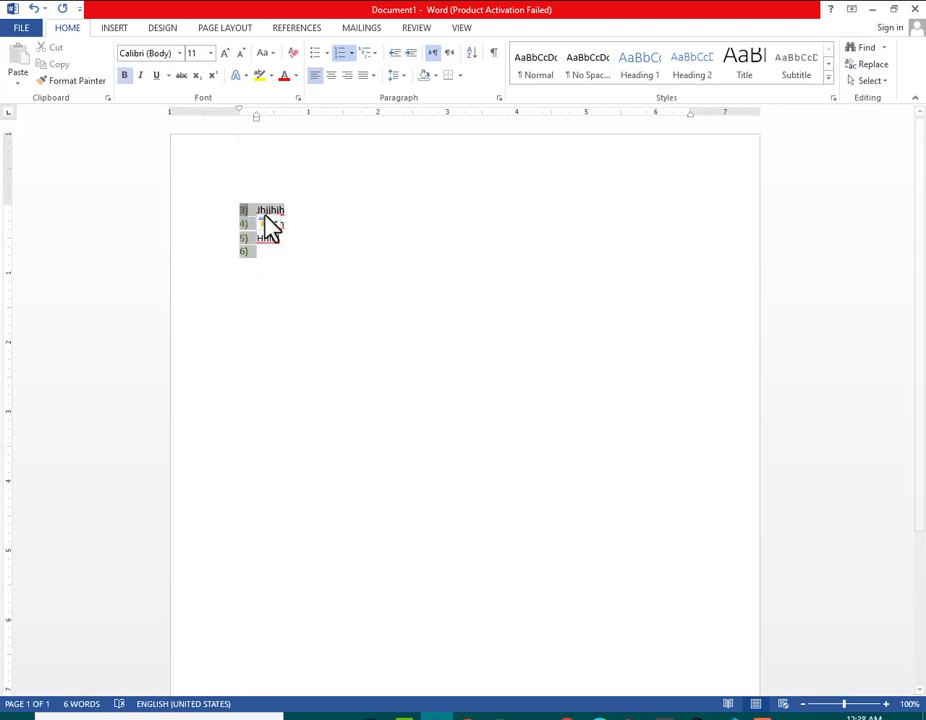
pyautogui.click(274, 258)
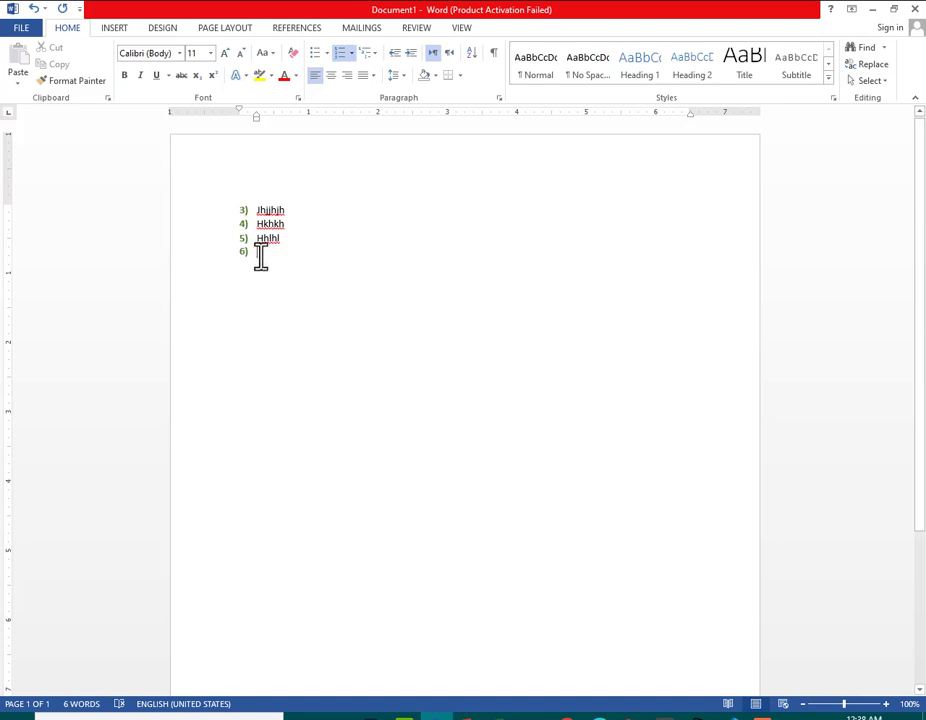
pyautogui.moveTo(260, 258); pyautogui.dragTo(219, 229)
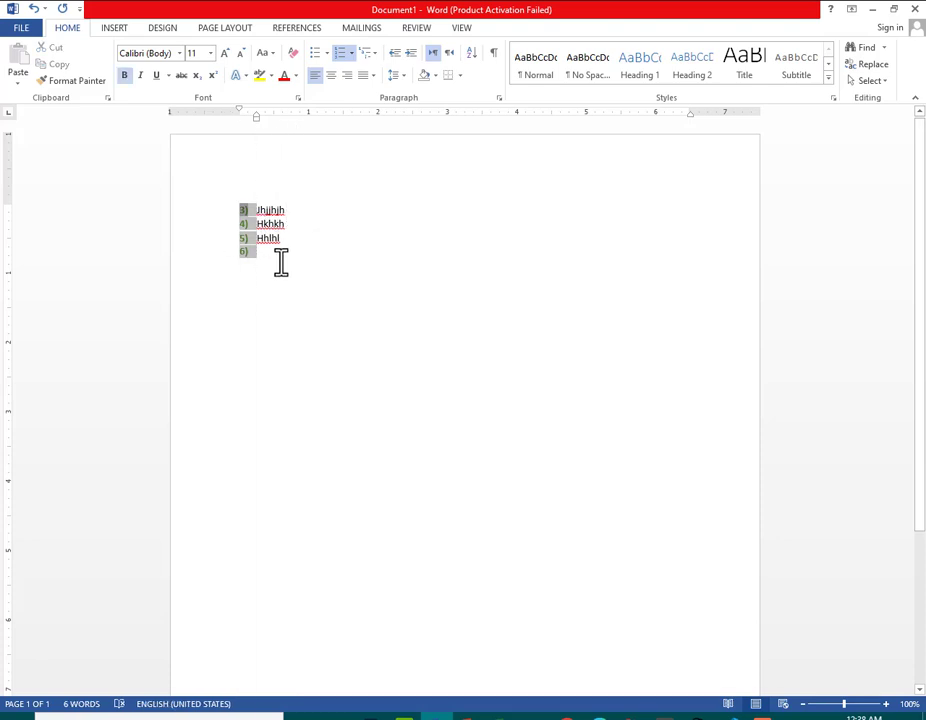
pyautogui.click(281, 260)
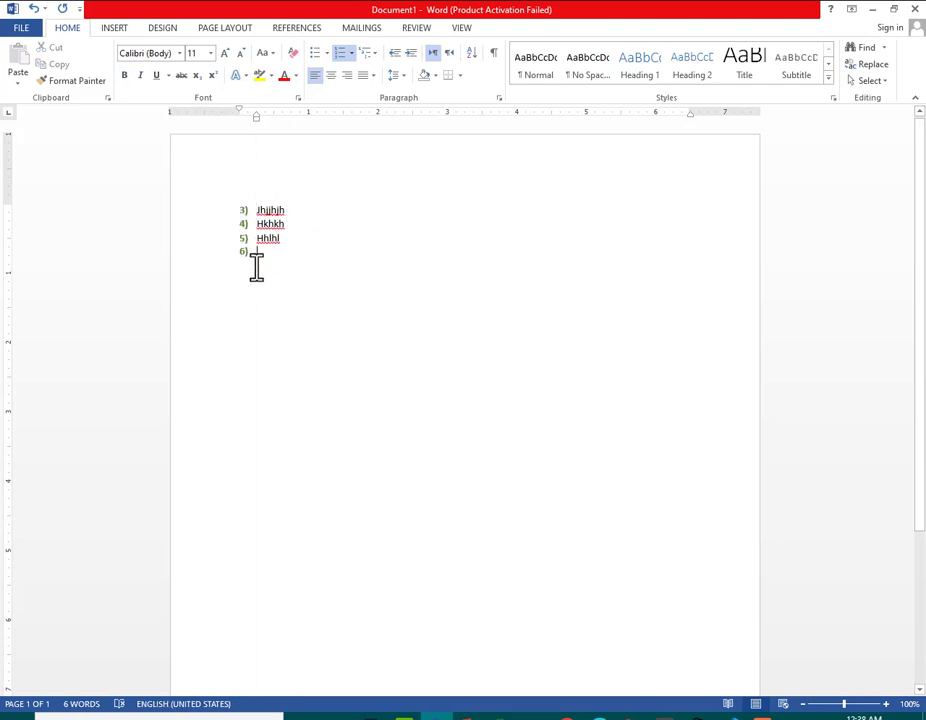
pyautogui.moveTo(256, 265); pyautogui.dragTo(242, 215)
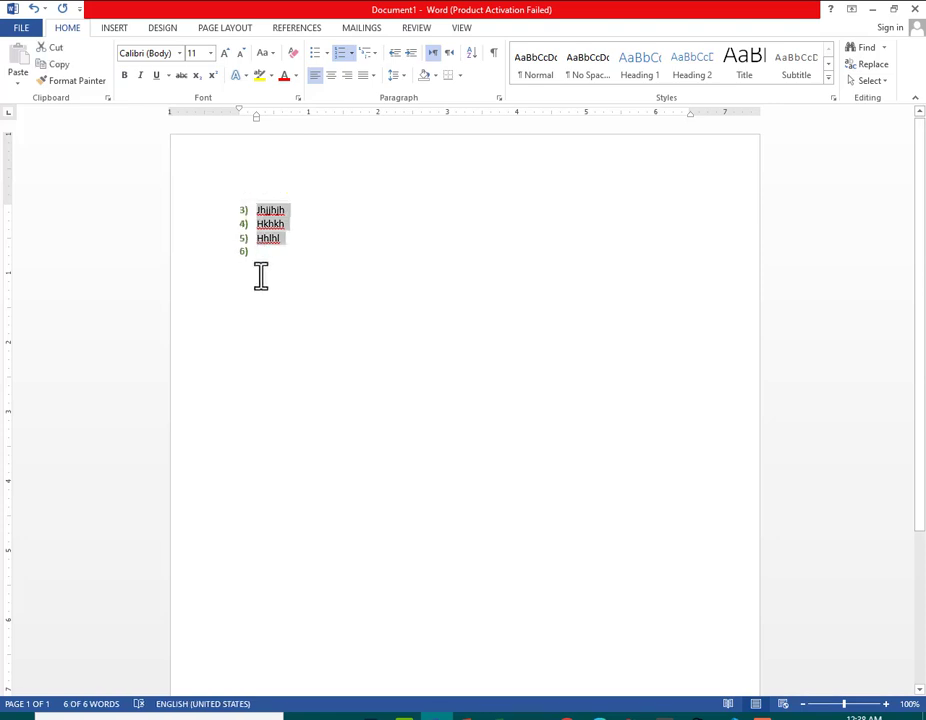